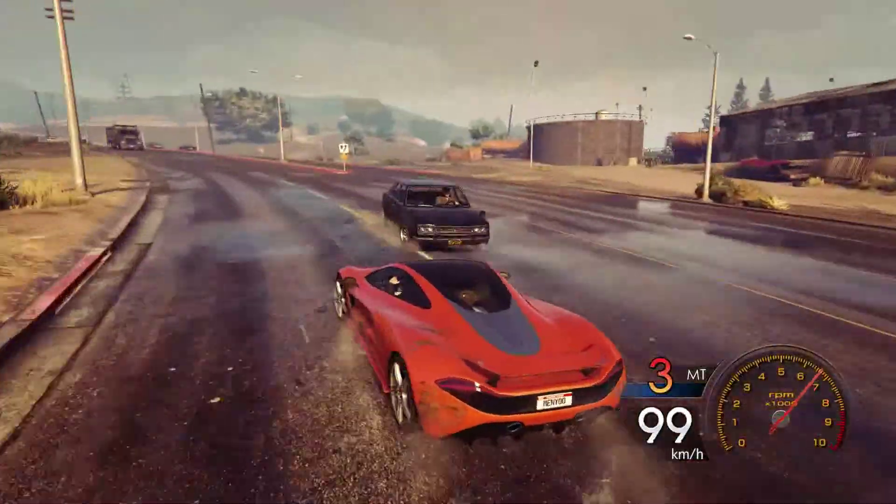
key(w)
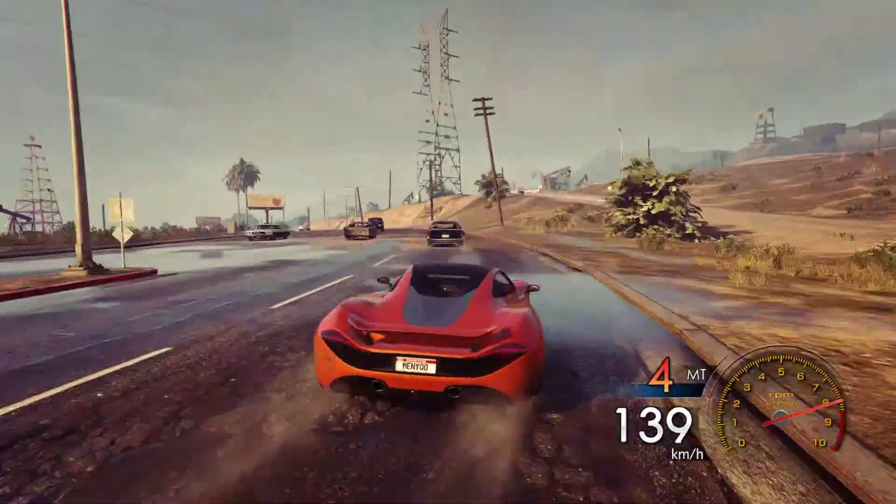
key(d)
key(a)
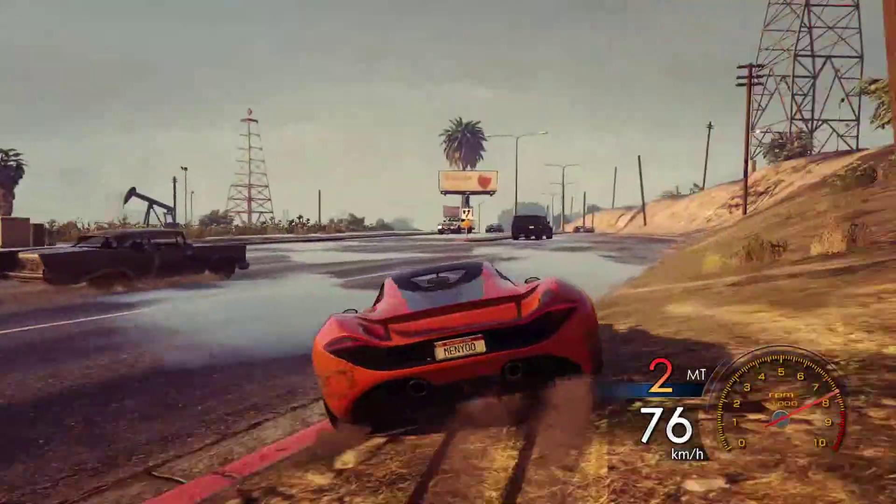
key(a)
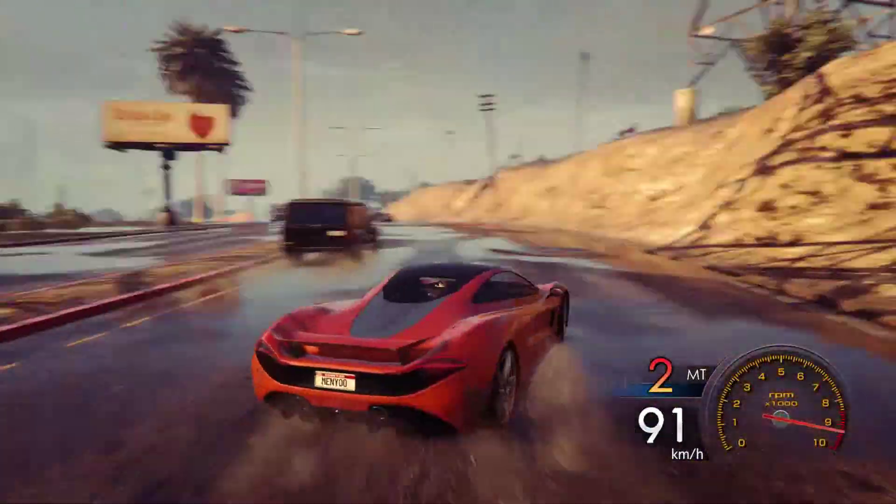
key(d)
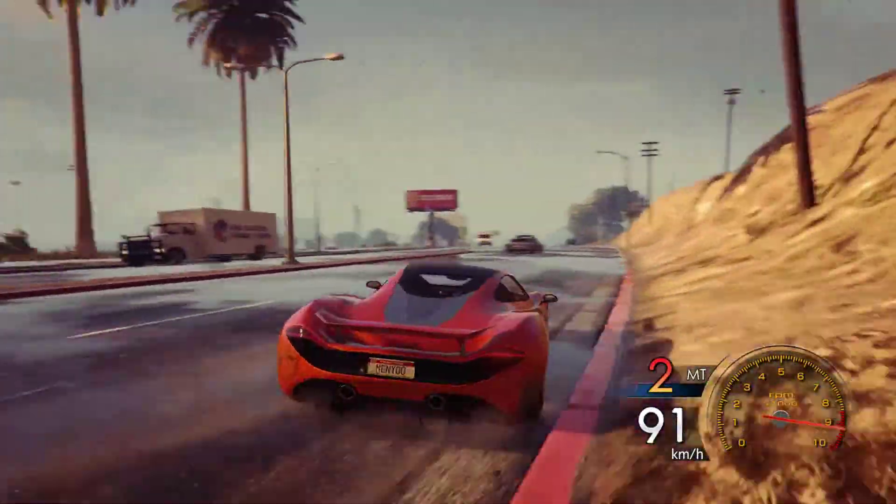
key(a)
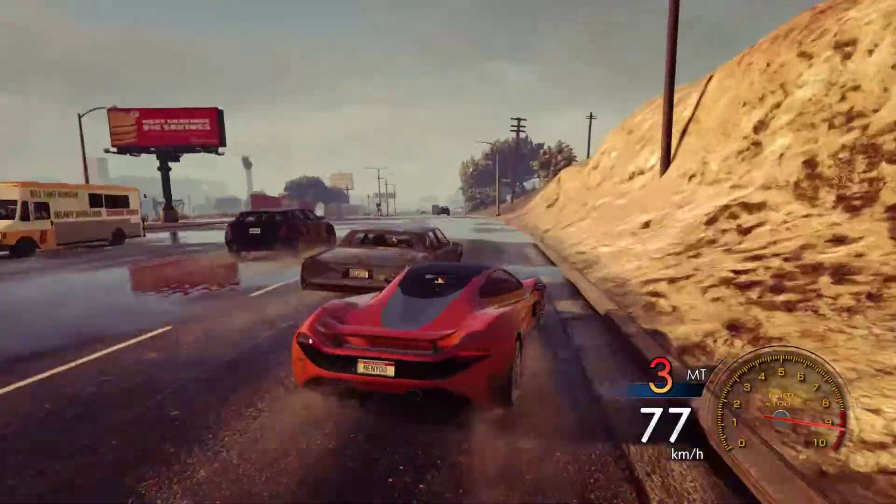
key(d)
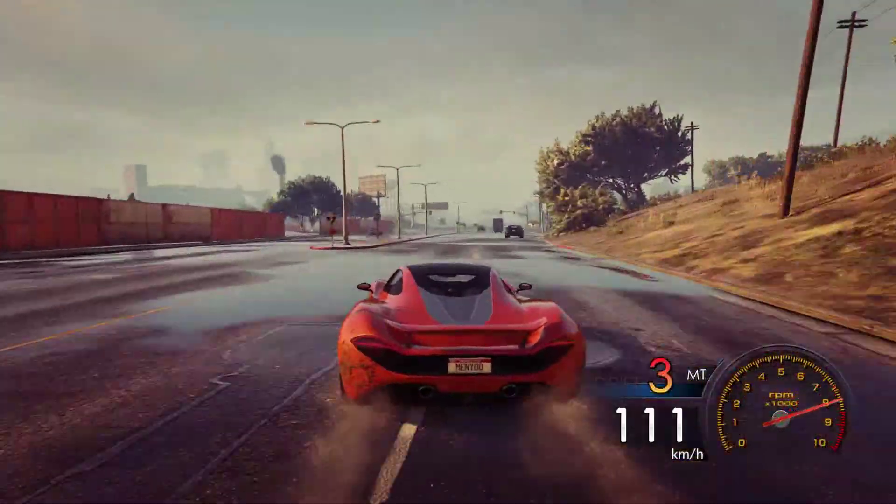
key(a)
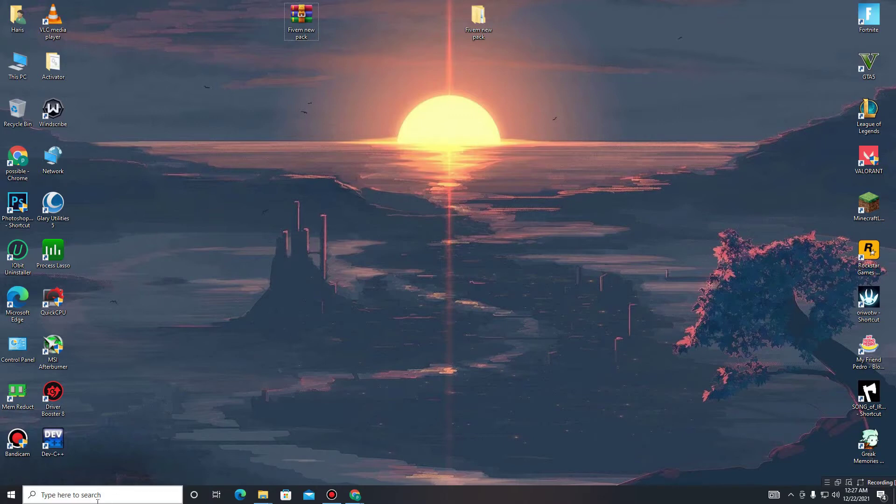
Open the Privacy category in Windows Settings and turn off all four General privacy options
click(73, 497)
text(se)
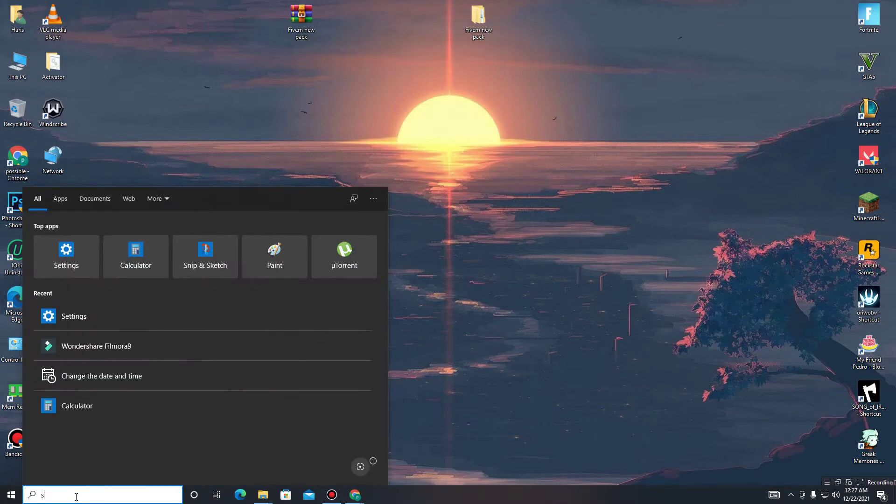
click(111, 240)
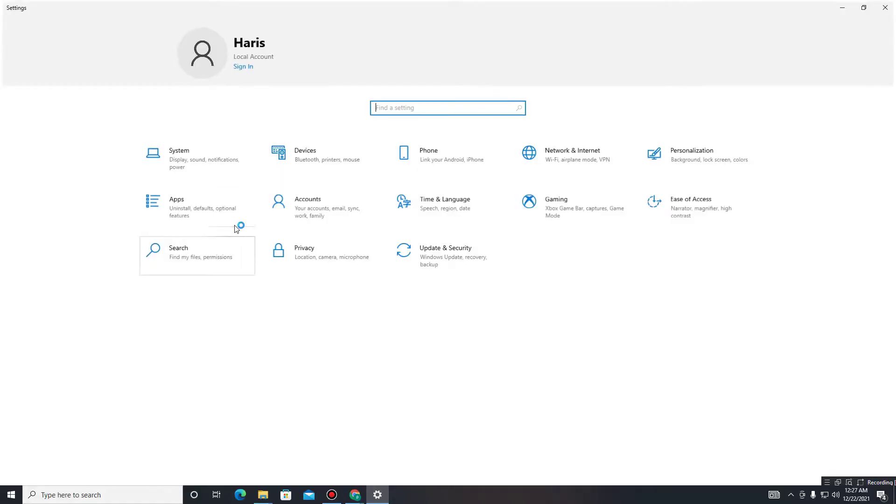
click(301, 262)
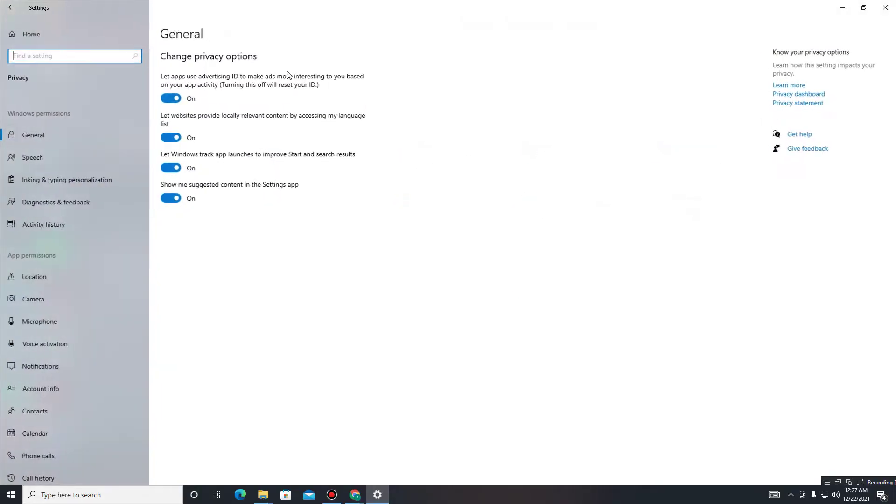
click(171, 98)
click(171, 138)
click(171, 168)
click(171, 198)
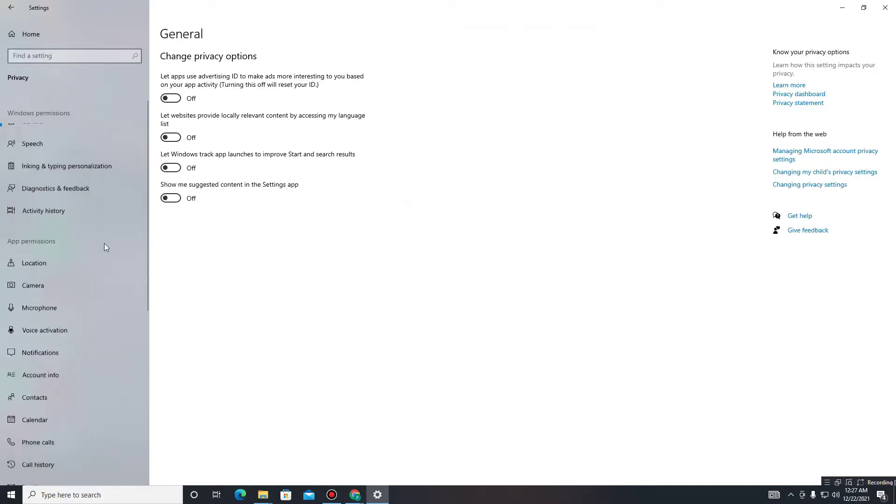
Turn off the permission that lets apps run in the background
scroll(105, 246, down, 5)
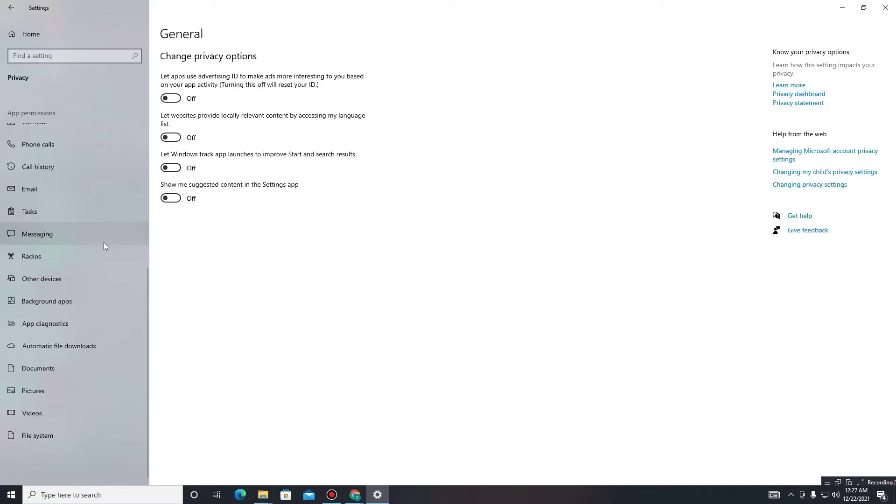
click(43, 301)
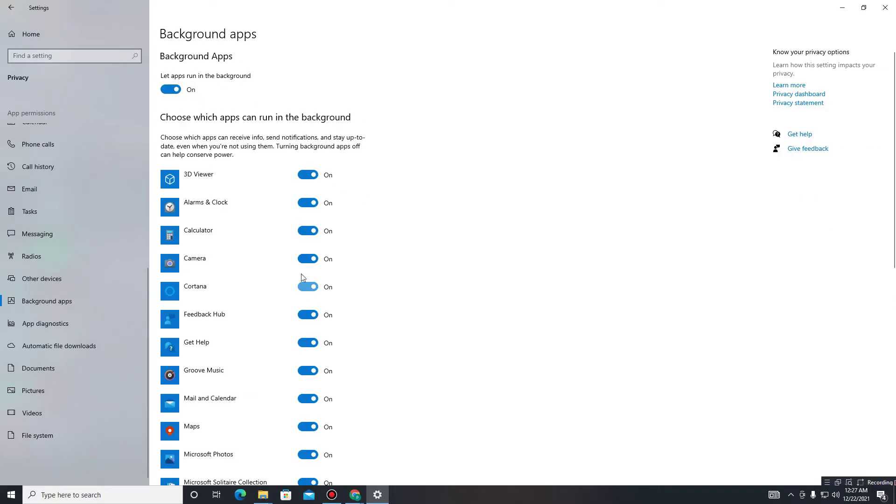
click(171, 89)
scroll(363, 282, down, 5)
scroll(363, 282, down, 3)
scroll(362, 280, up, 8)
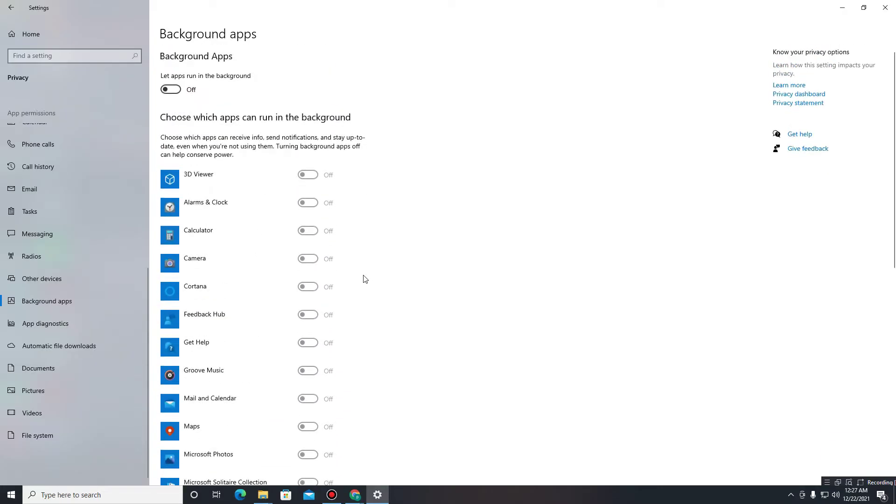
Turn on Game Mode in the Gaming settings, close Settings and refresh the desktop
click(12, 14)
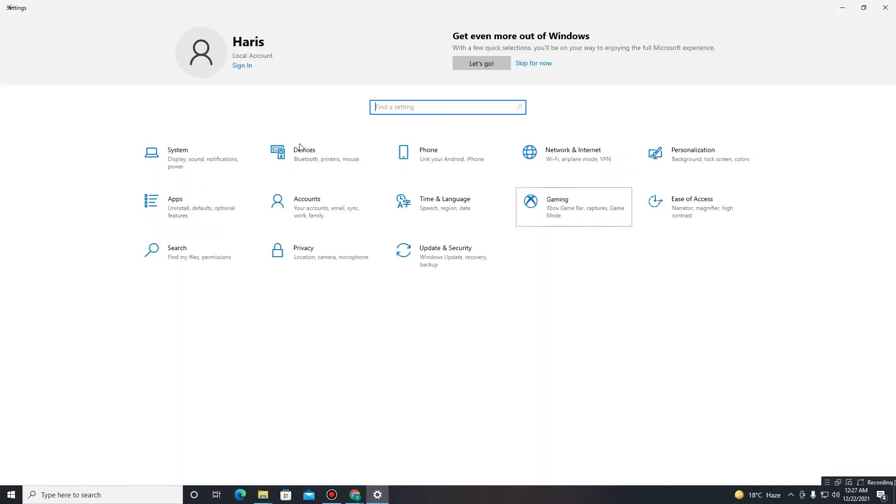
click(555, 209)
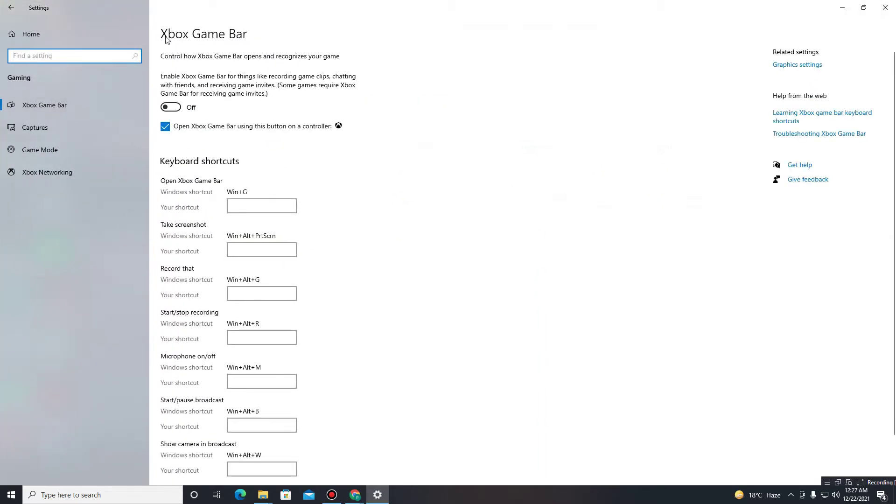
click(50, 149)
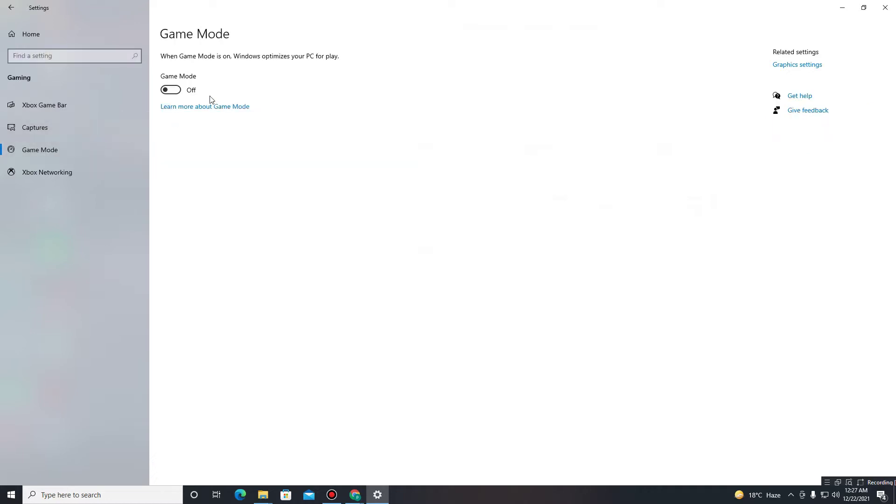
click(170, 89)
click(11, 7)
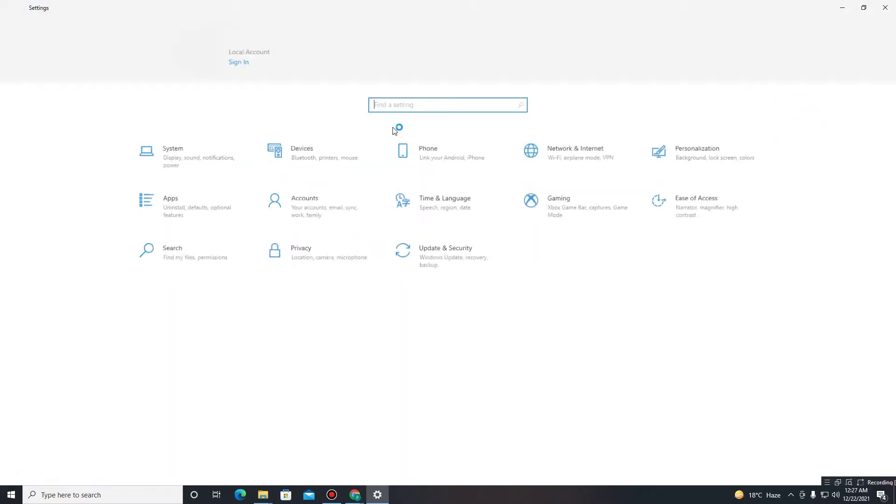
click(884, 8)
right_click(509, 102)
click(554, 143)
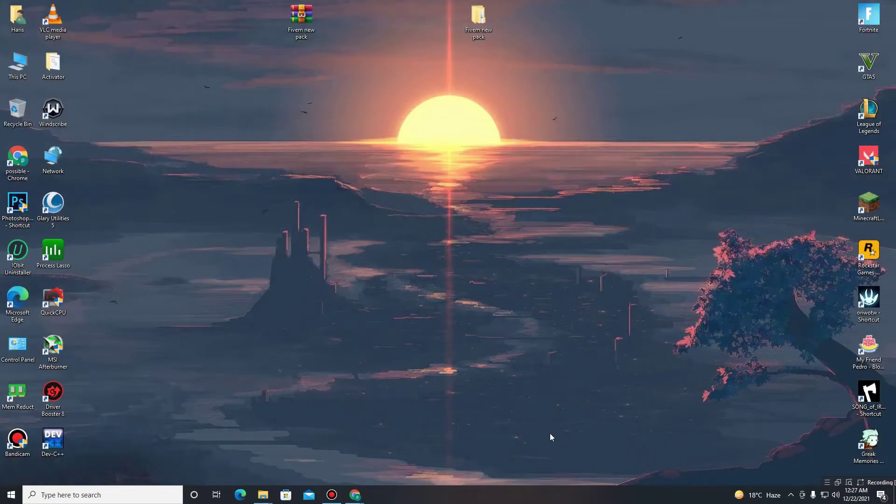
Check the CPU, memory and disk usage of the running processes in Task Manager, then close it
right_click(488, 495)
click(527, 458)
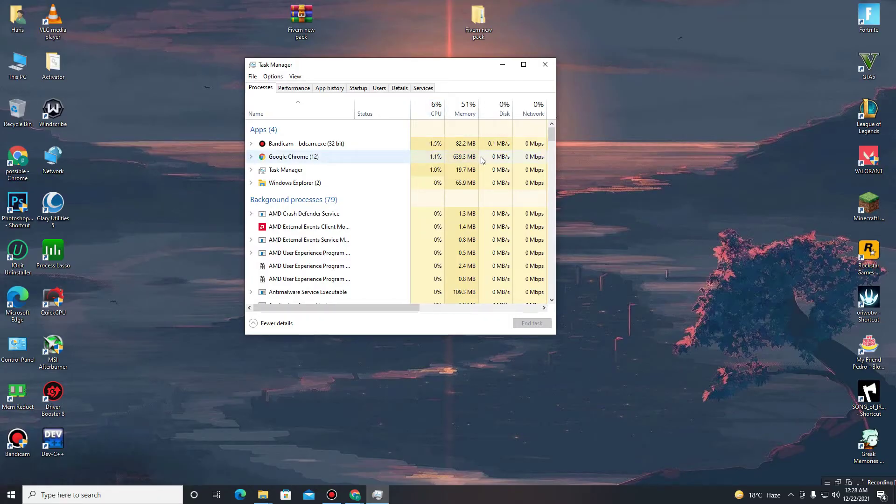
drag(359, 66, 336, 61)
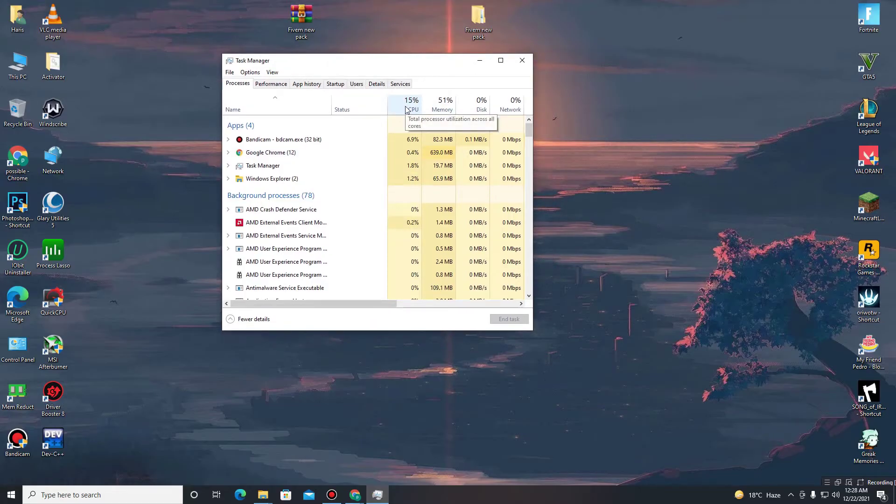
mouse_move(401, 65)
mouse_down()
mouse_move(385, 63)
mouse_move(411, 71)
mouse_up()
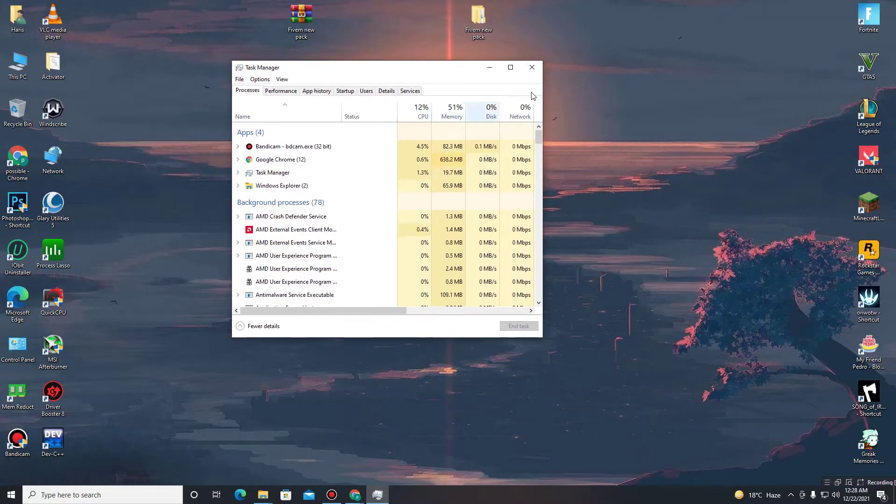
click(532, 67)
right_click(384, 134)
click(439, 177)
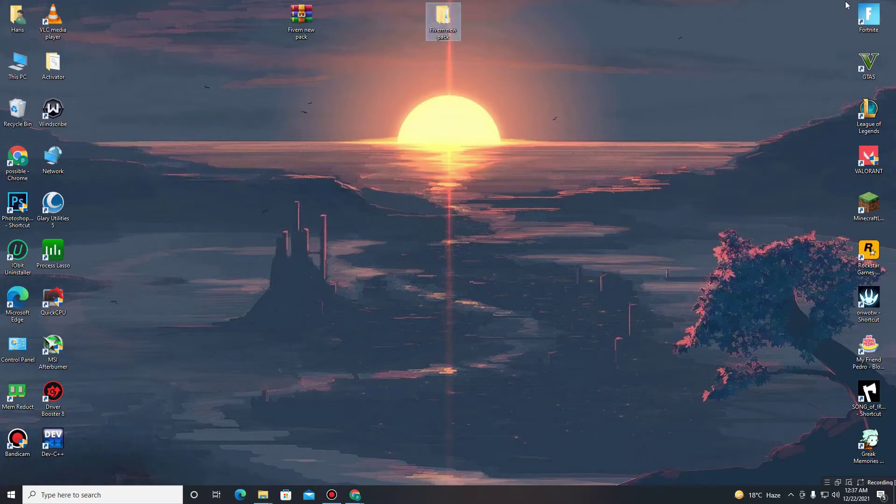
Switch to Chrome and browse the recent posts on possiblenow.xyz, loading more of them
mouse_move(354, 494)
click(399, 455)
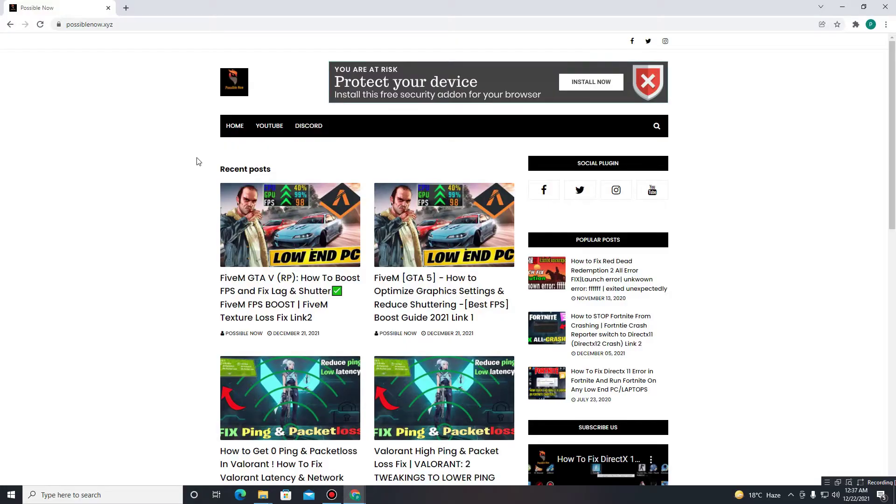
scroll(307, 332, down, 5)
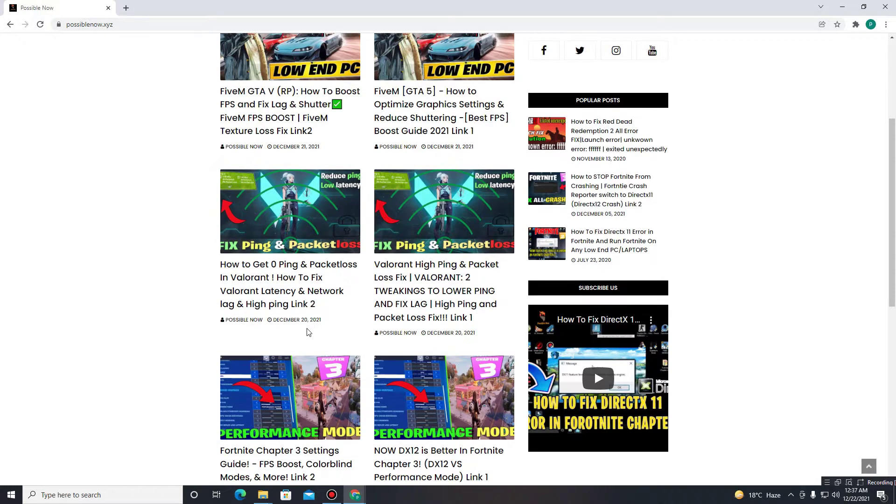
scroll(314, 326, down, 3)
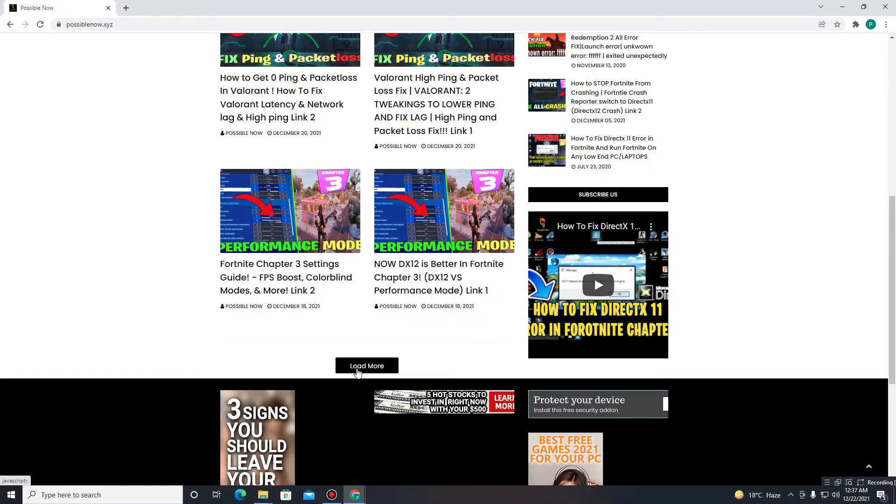
click(357, 368)
scroll(473, 314, down, 3)
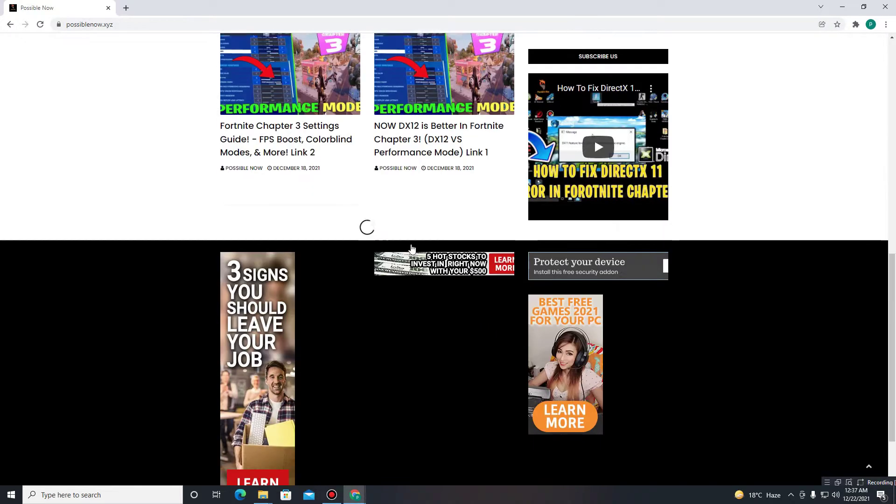
scroll(467, 243, up, 3)
scroll(333, 332, down, 2)
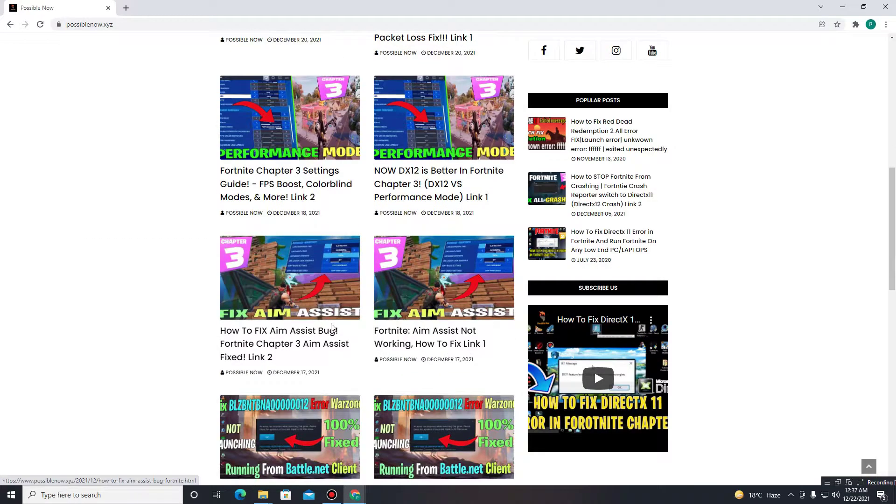
scroll(333, 327, down, 2)
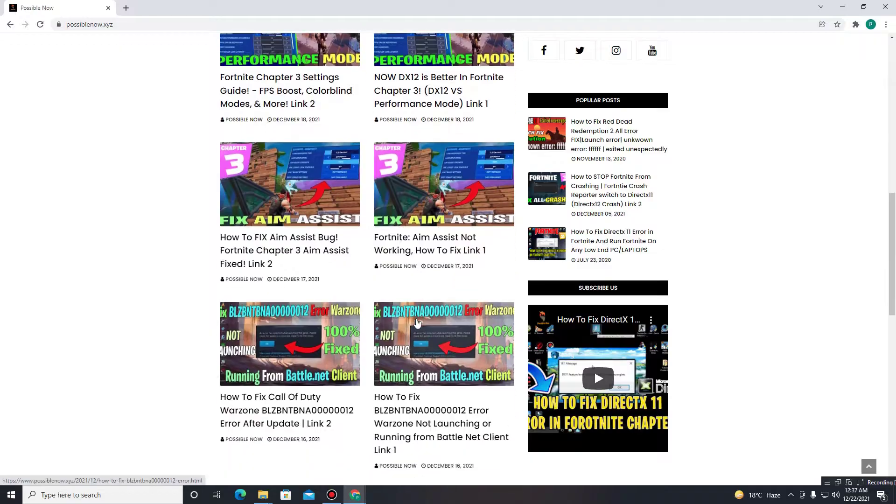
scroll(417, 322, down, 7)
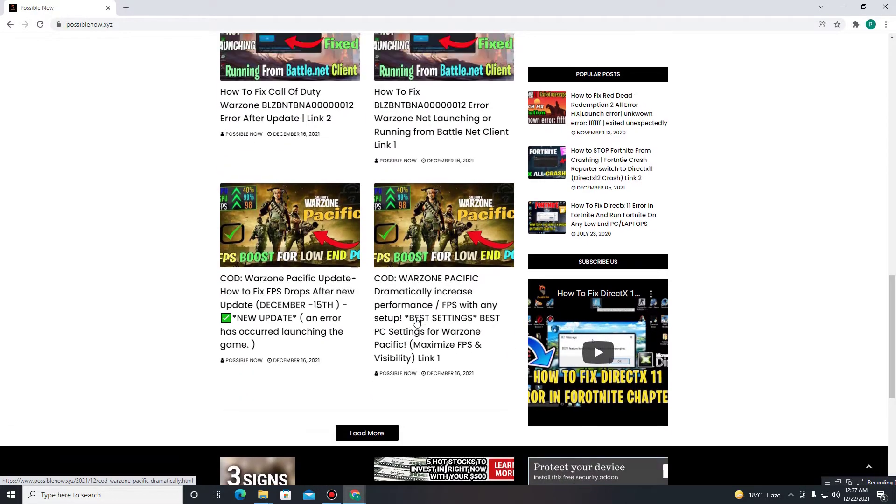
scroll(417, 322, up, 18)
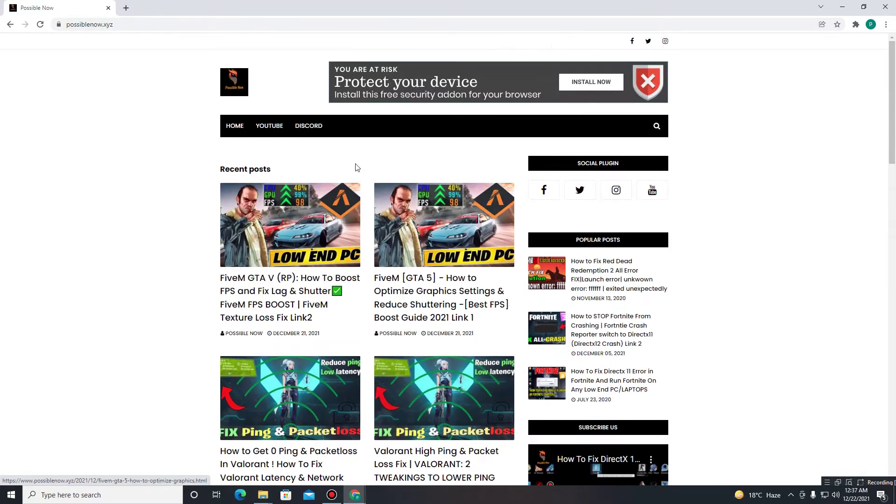
Open the post "FiveM [GTA 5] - How to Optimize Graphics Settings & Reduce Shuttering" in a new tab
right_click(436, 293)
click(462, 298)
click(171, 8)
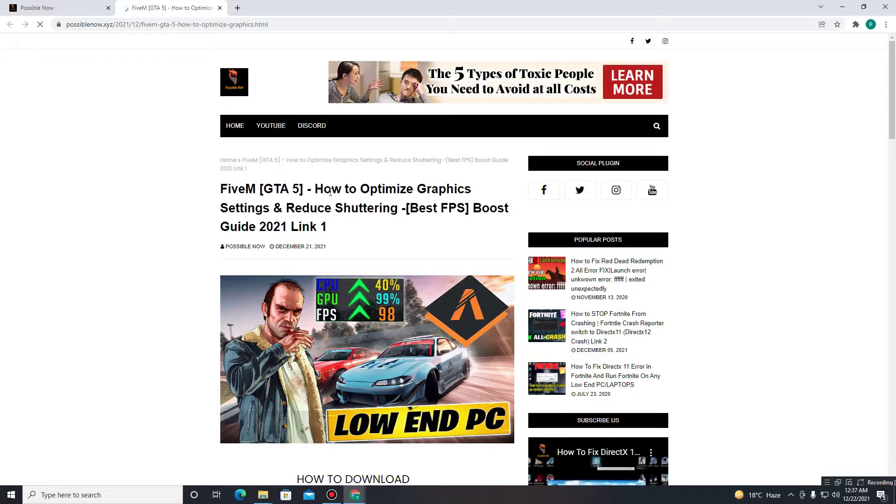
Open the Possible-Now YouTube channel from the post's Subscribe step, set its notifications to All and close the channel tab
scroll(333, 192, down, 8)
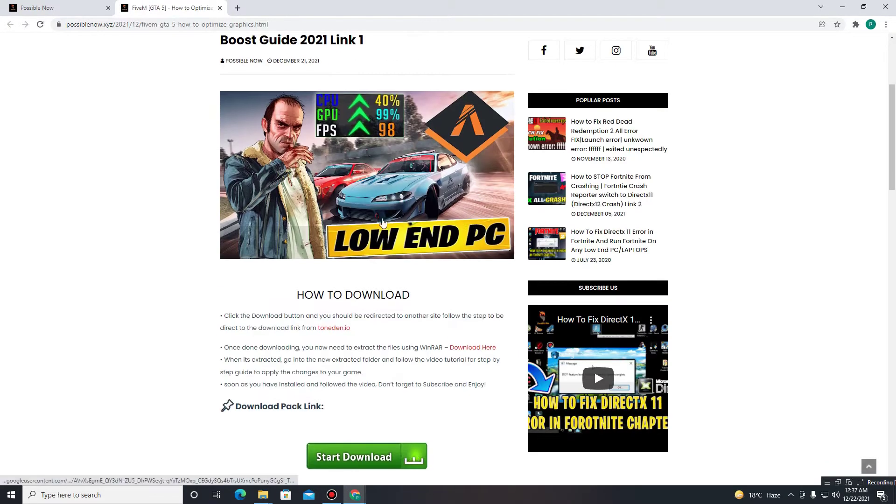
click(345, 414)
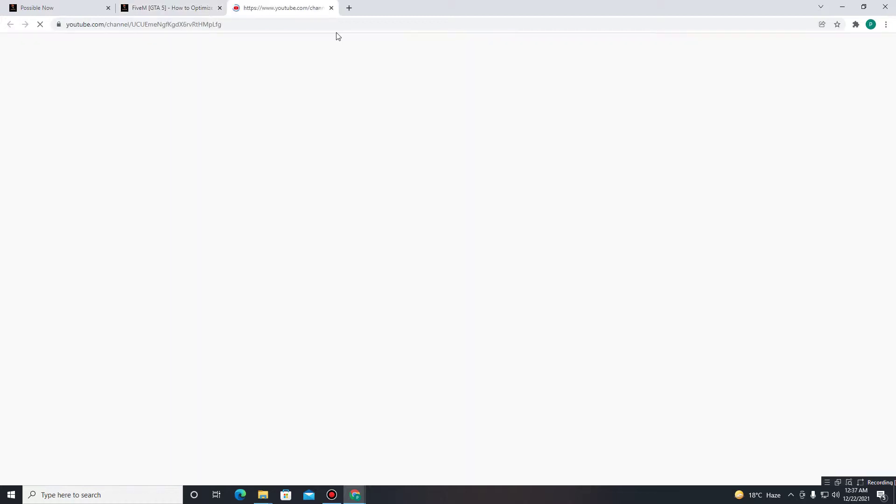
click(790, 211)
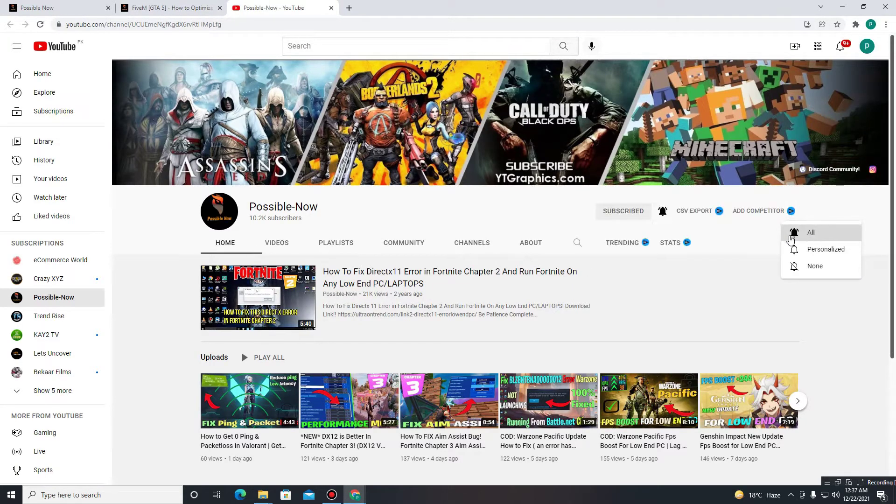
click(794, 232)
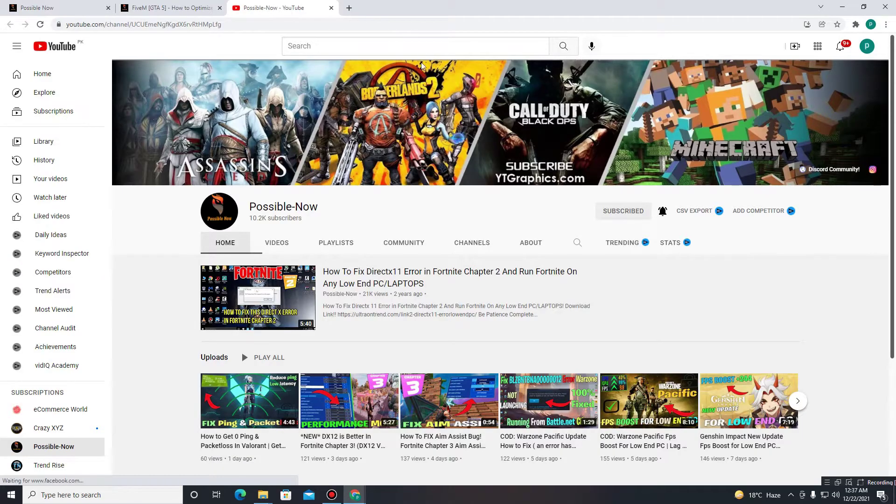
click(331, 8)
Open the pack's MEGA page from the post's final download step and download the pack
scroll(354, 280, down, 5)
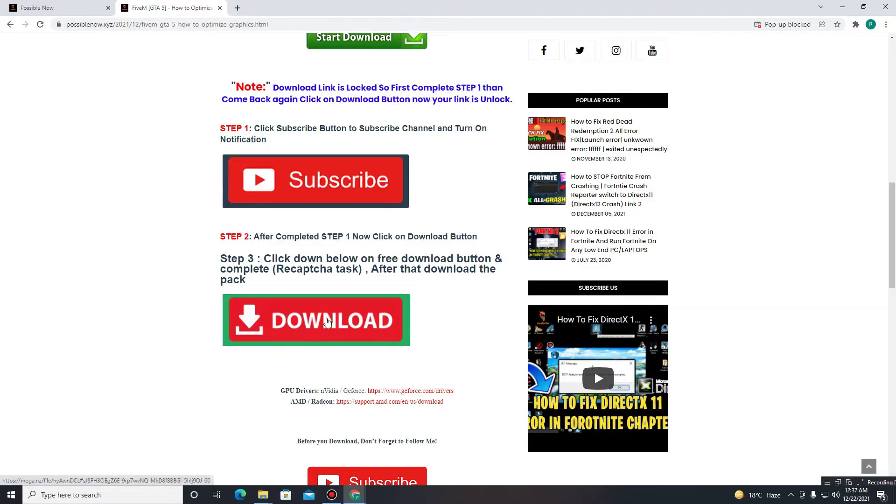
click(315, 323)
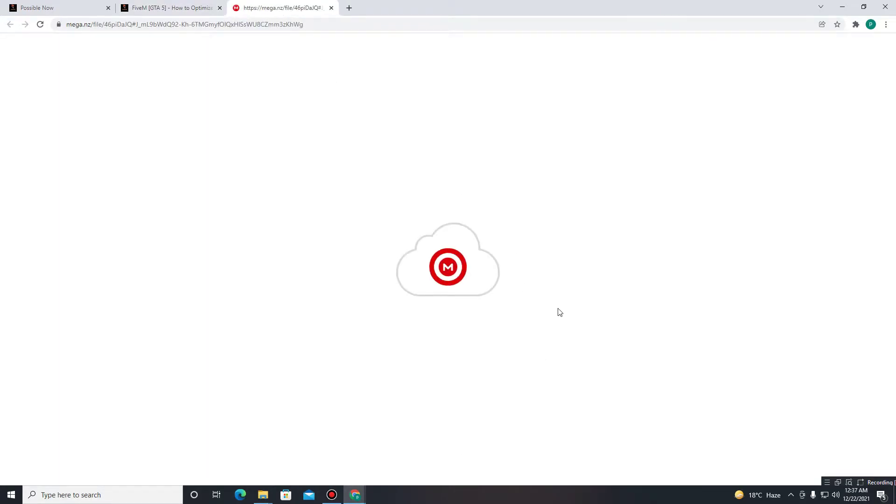
click(551, 356)
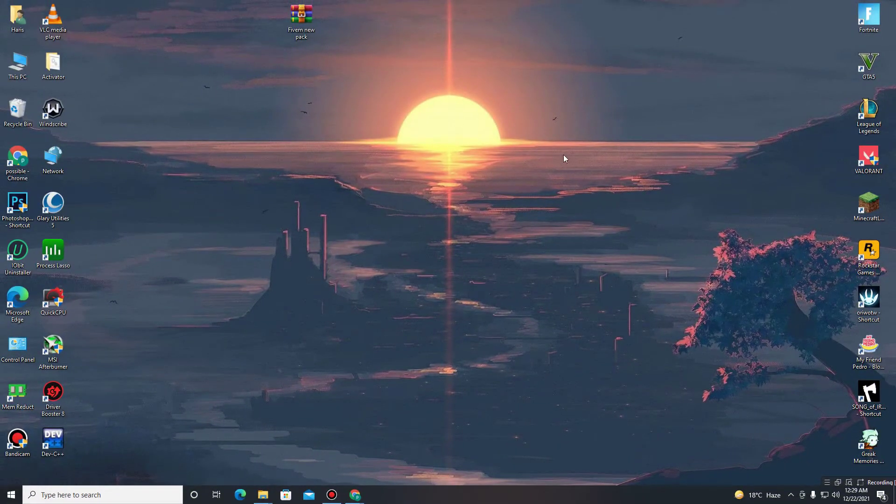
Extract the "Fivem new pack" archive onto the desktop and place the extracted folder near the archive
right_click(301, 17)
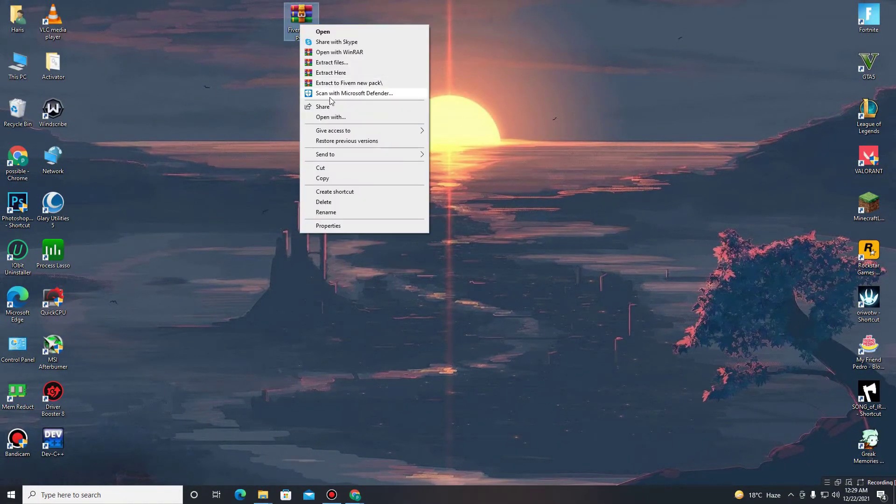
click(329, 73)
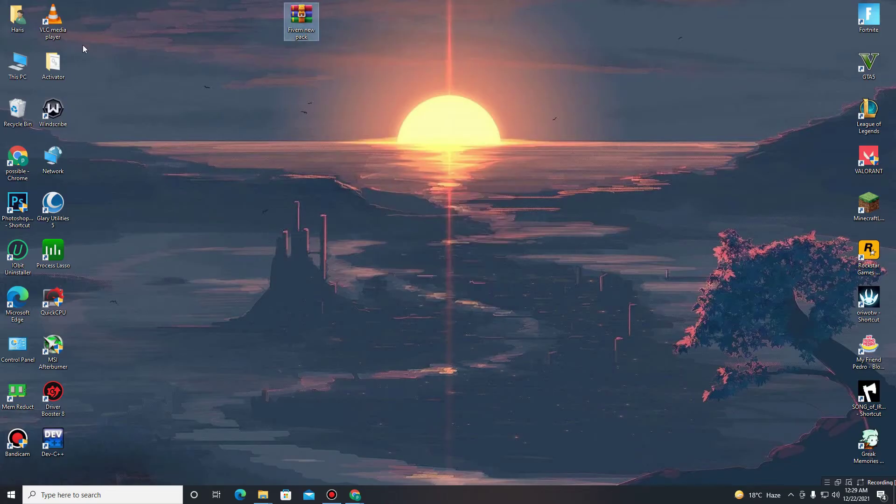
drag(88, 18, 444, 26)
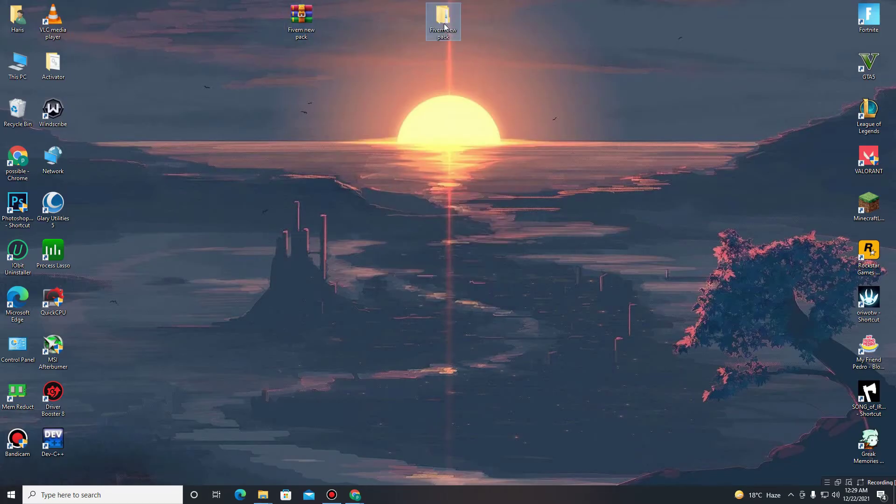
Open the extracted "Fivem new pack" folder and enlarge its folder icons
double_click(443, 21)
scroll(381, 238, up, 3)
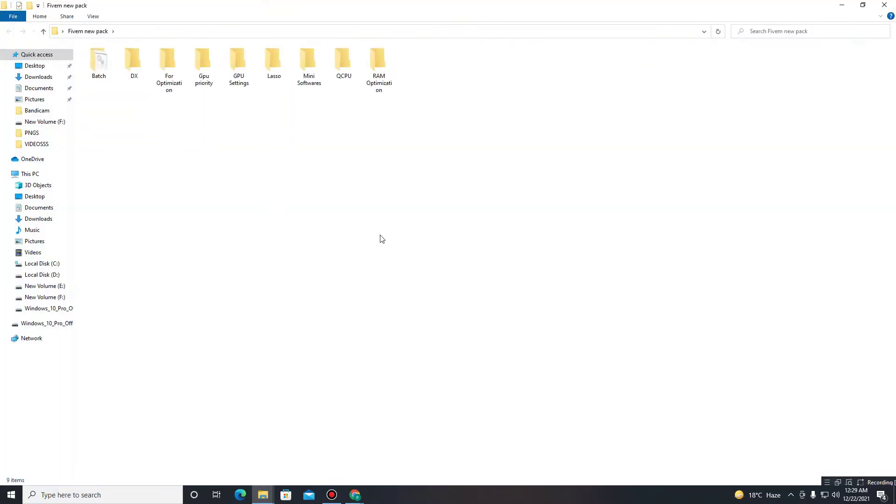
scroll(381, 238, up, 2)
click(254, 133)
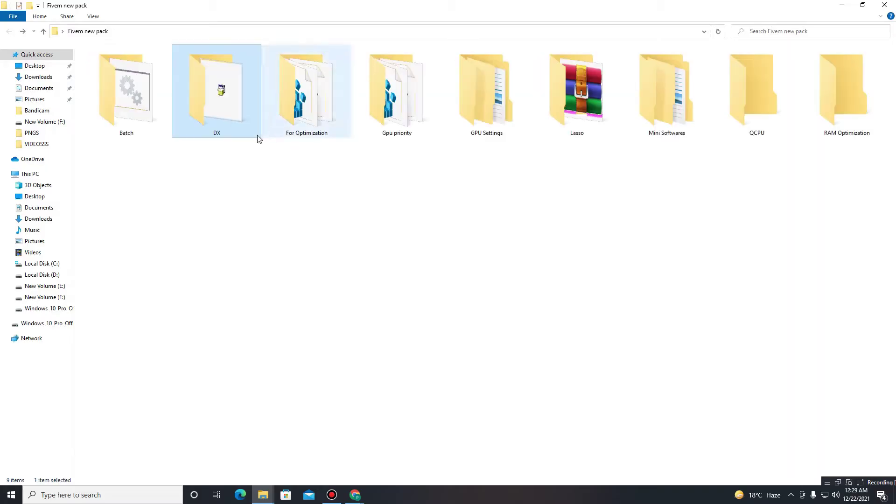
Run the Directx 12 installer from the DX folder, accepting the agreement and leaving out the Bing Bar, and finish the setup
double_click(218, 136)
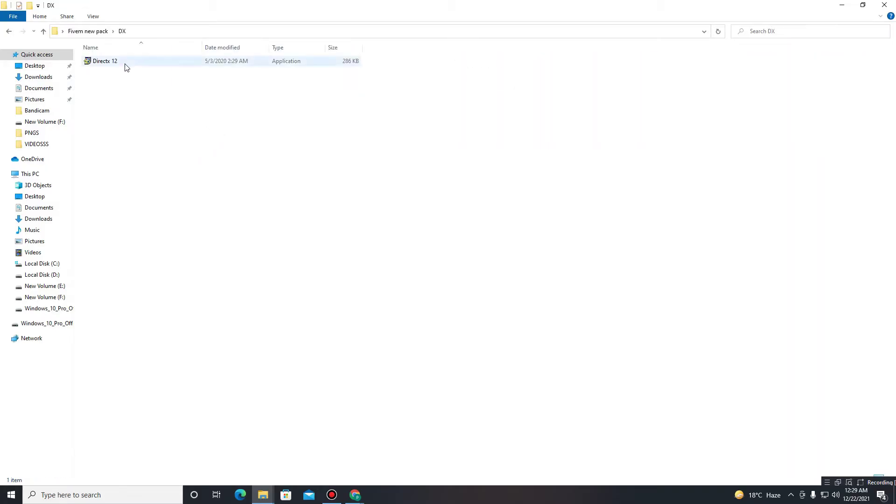
double_click(124, 64)
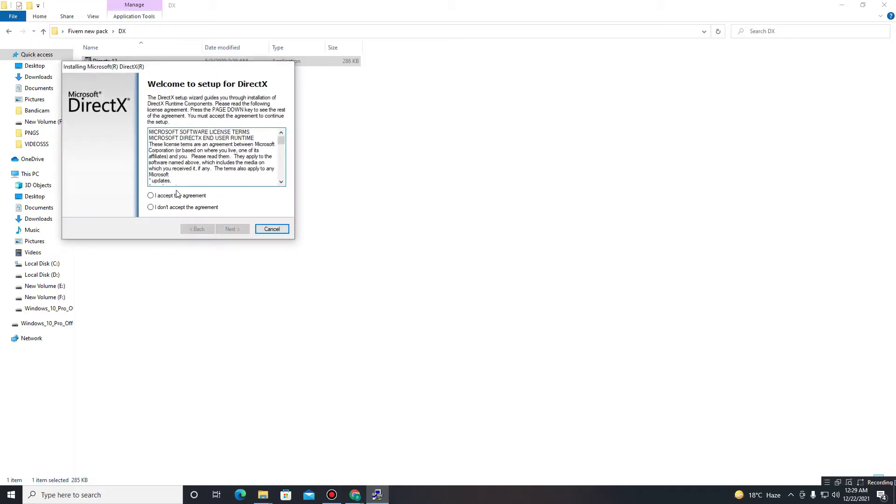
click(177, 195)
click(239, 230)
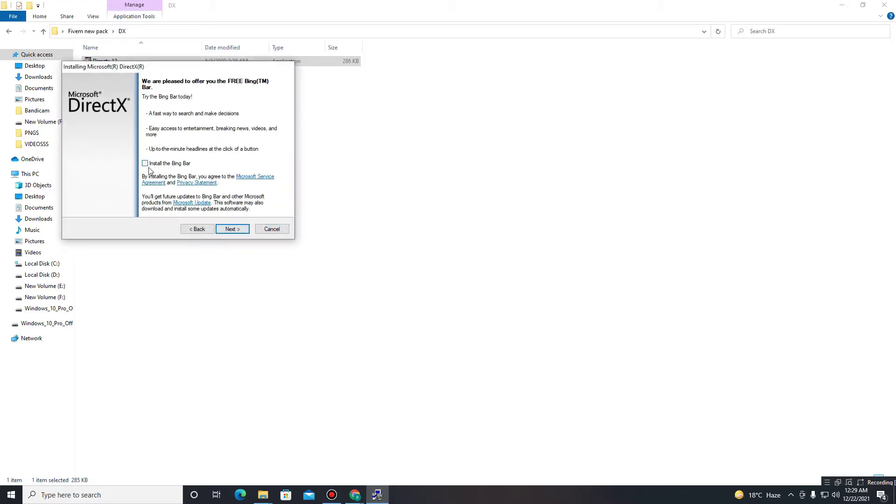
click(362, 255)
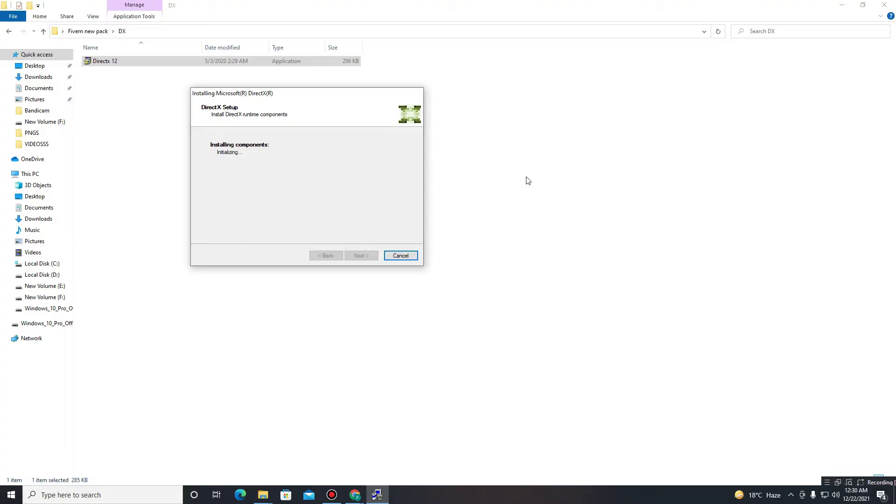
click(361, 255)
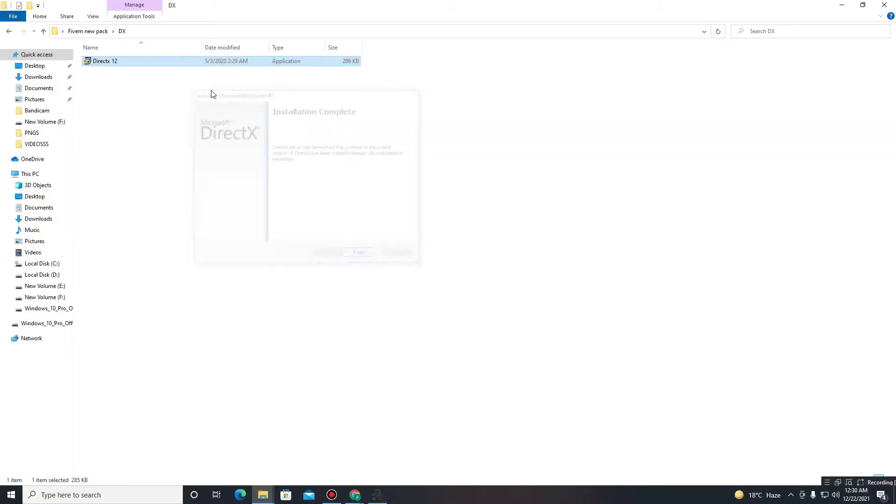
Add the CPU Optimization and CpuPriorityClass entries from the For Optimization folder to the registry
click(8, 31)
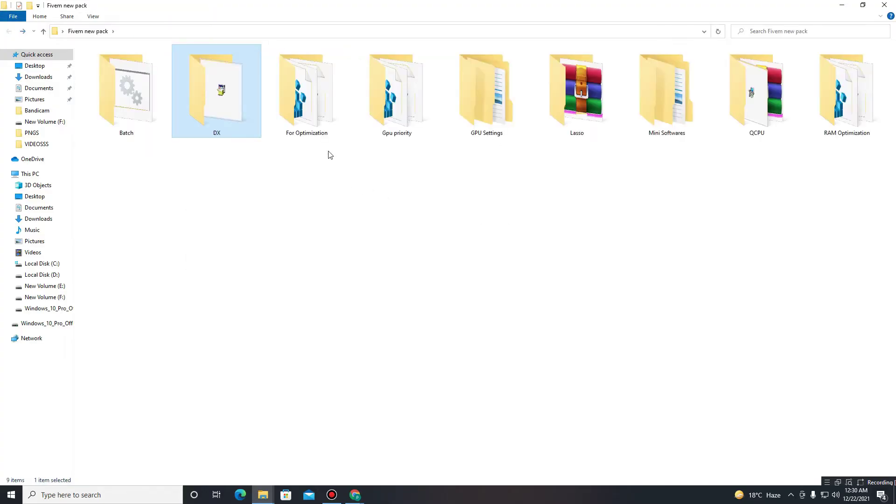
double_click(322, 135)
drag(122, 235, 187, 61)
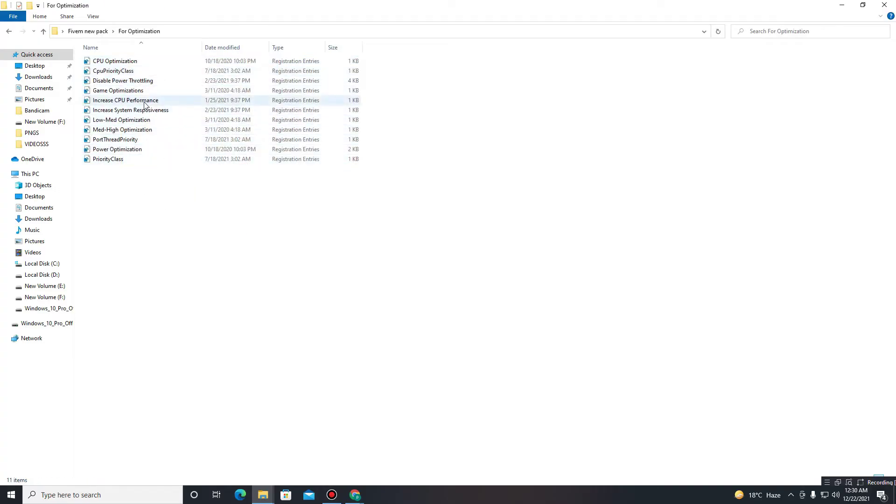
double_click(112, 64)
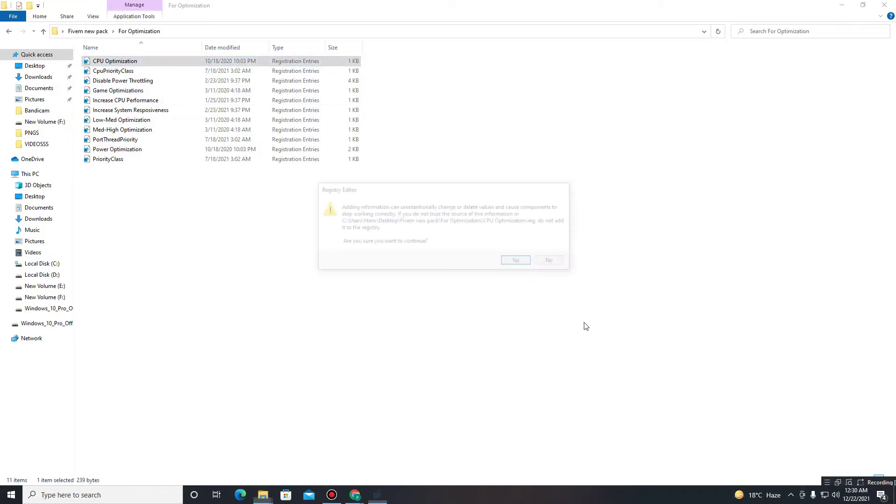
click(518, 262)
click(555, 248)
double_click(187, 72)
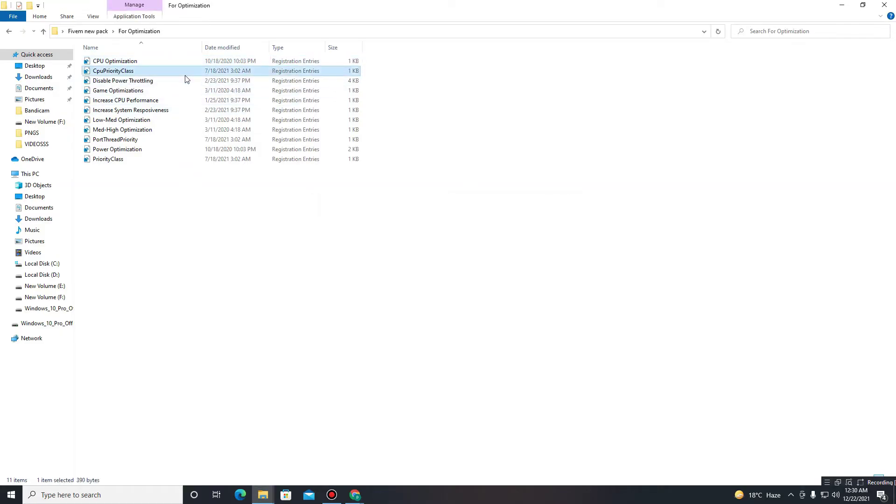
click(518, 261)
click(550, 257)
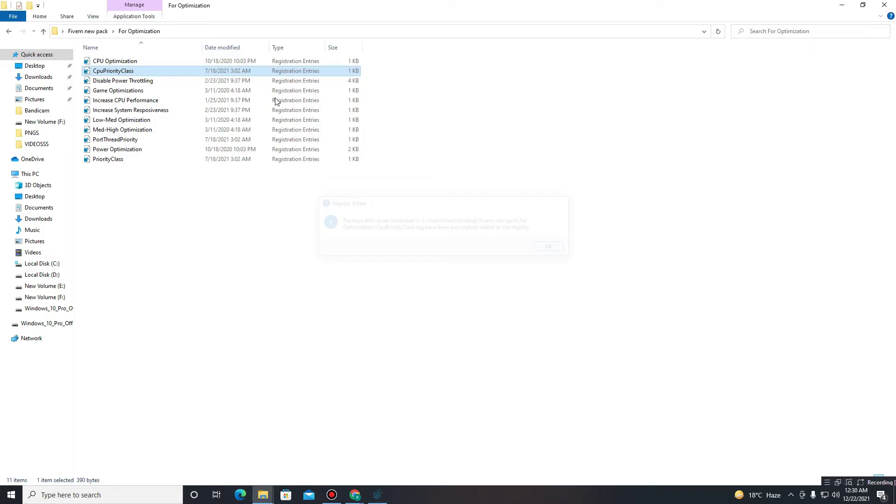
Add the Disable Power Throttling and Game Optimizations entries to the registry
double_click(180, 82)
click(517, 260)
click(550, 252)
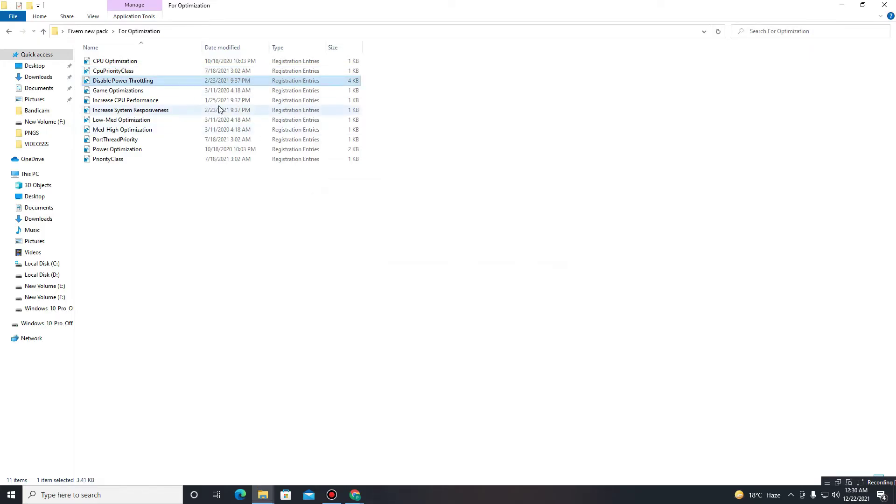
click(188, 99)
double_click(189, 91)
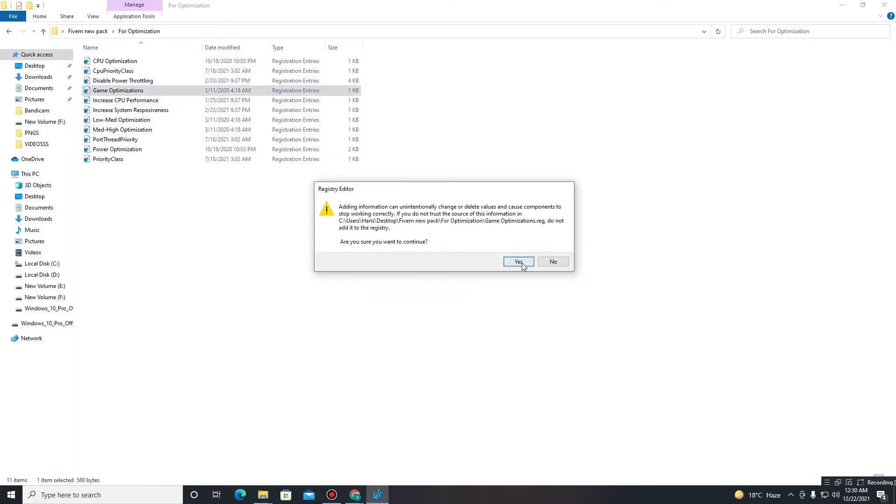
click(516, 260)
click(554, 249)
Add the Increase CPU Performance and Increase System Resposiveness entries to the registry
double_click(187, 100)
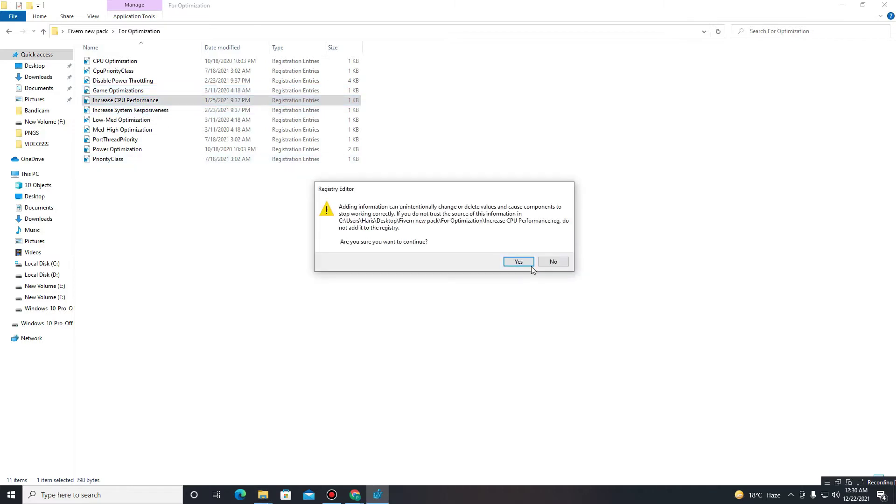
click(532, 260)
click(558, 251)
double_click(154, 110)
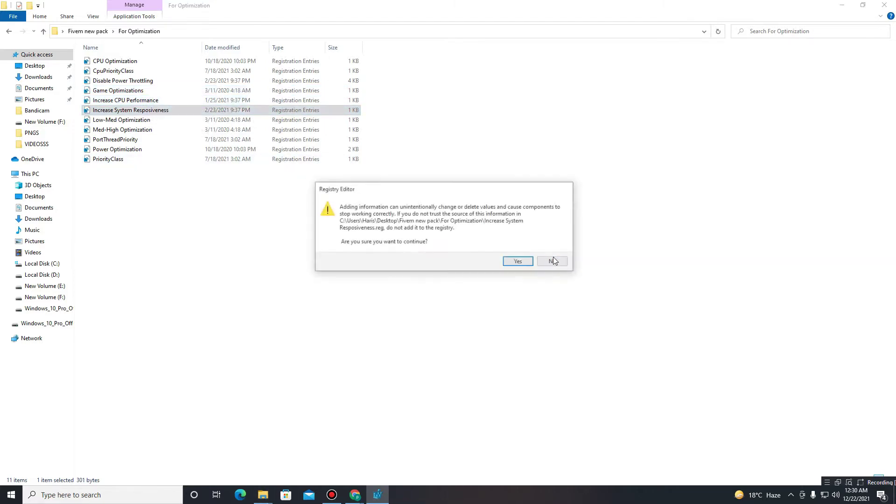
click(517, 264)
click(555, 253)
Add the Low-Med Optimization and Med-High Optimization entries to the registry
double_click(178, 121)
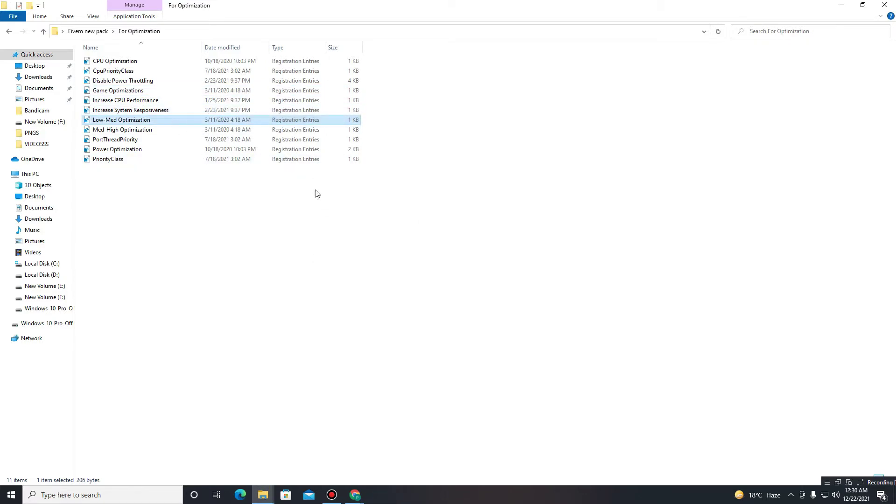
click(522, 262)
click(554, 248)
double_click(174, 130)
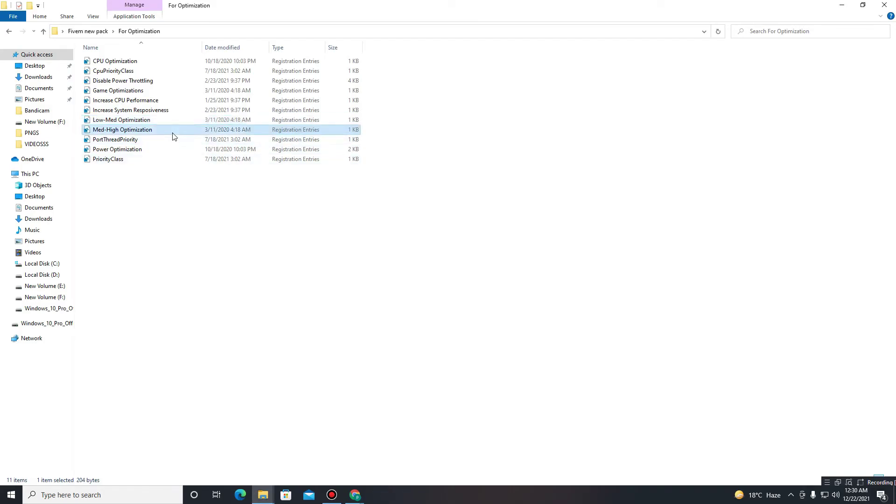
click(517, 261)
click(552, 248)
Add the PortThreadPriority and Power Optimization entries to the registry
double_click(148, 140)
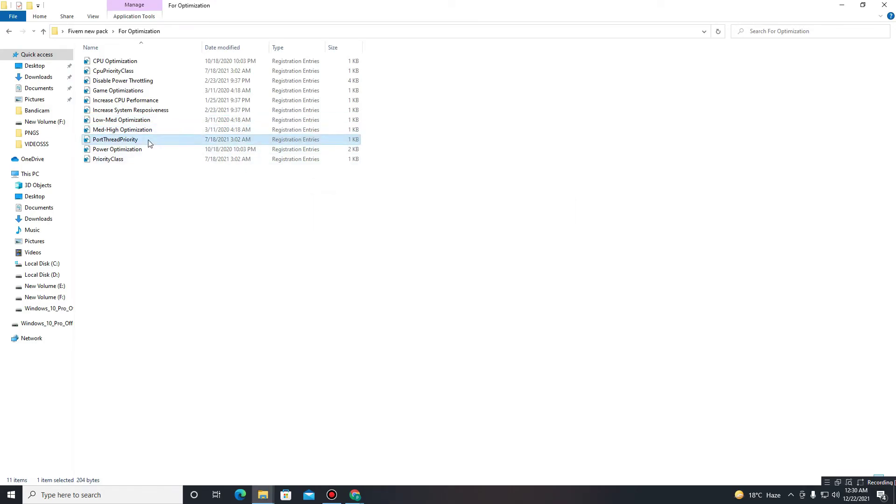
click(522, 262)
click(554, 247)
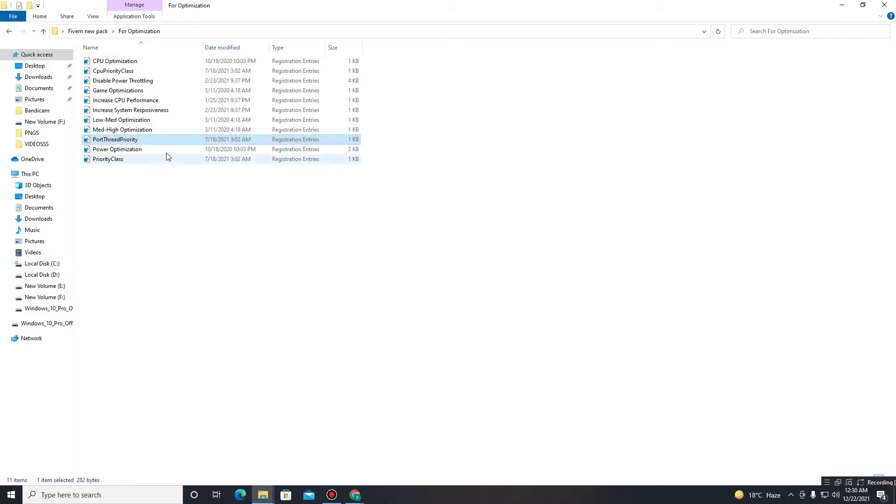
click(167, 150)
click(517, 261)
click(554, 248)
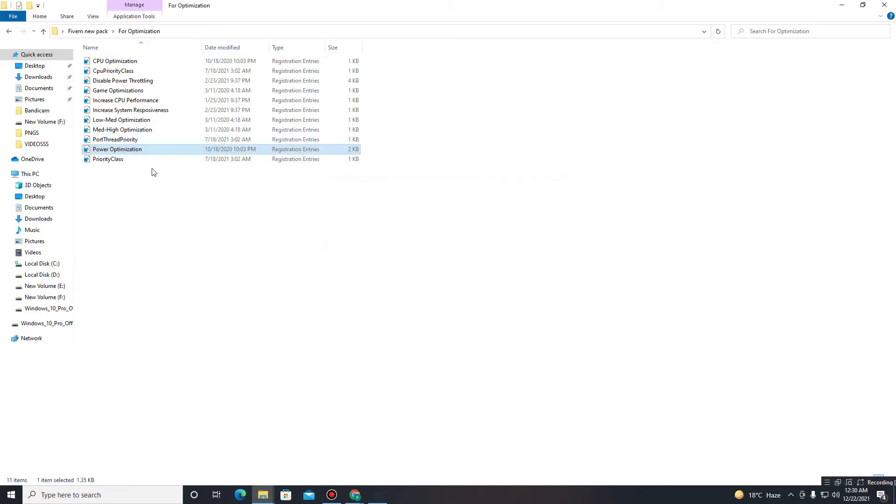
Add the PriorityClass entry to the registry and select all files in the For Optimization folder
click(127, 166)
click(517, 262)
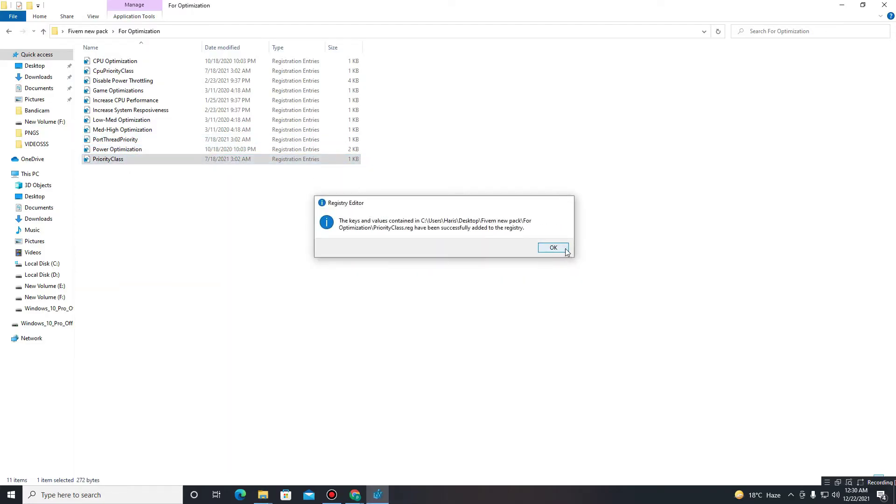
click(551, 248)
key(ctrl+a)
Open the pack's Gpu priority folder and add the AMD Thread Priority entry to the registry
click(9, 32)
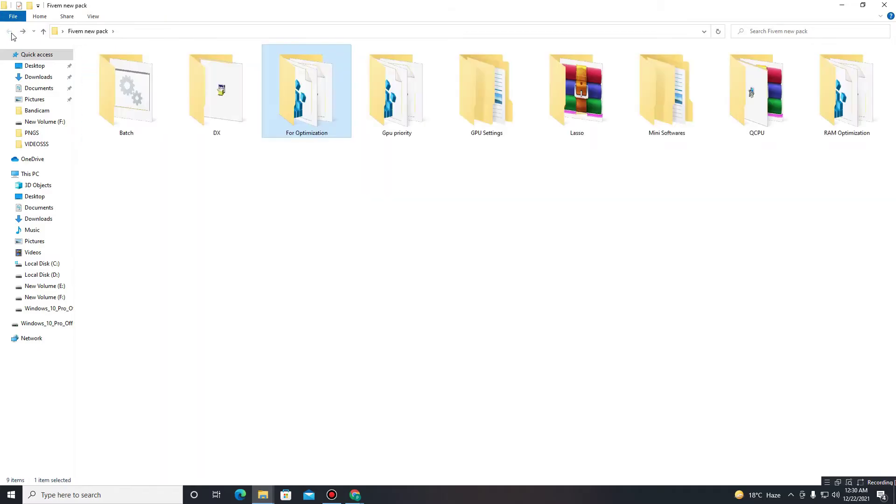
double_click(408, 133)
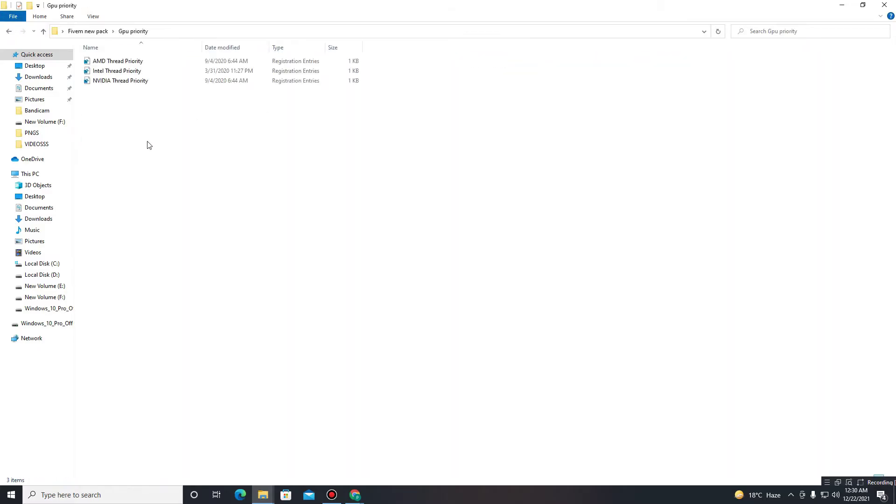
drag(146, 144, 133, 50)
double_click(109, 61)
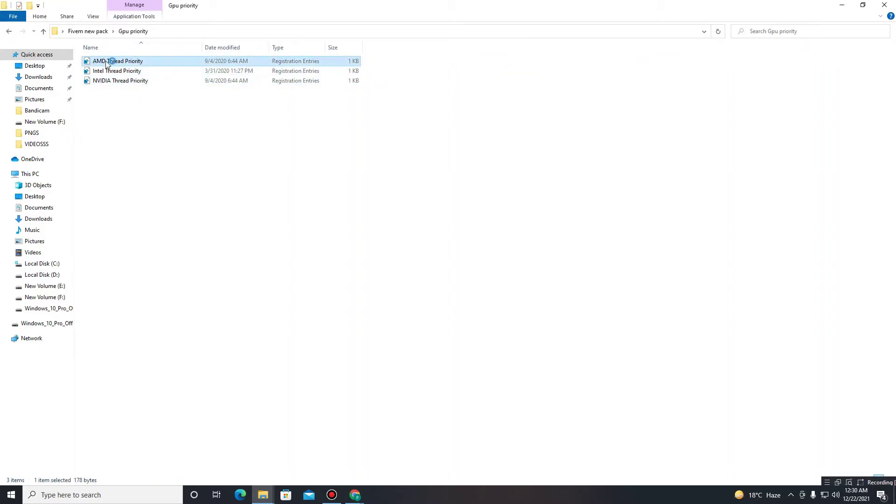
click(516, 261)
key(Return)
Add the Intel Thread Priority and NVIDIA Thread Priority entries to the registry
key(Down)
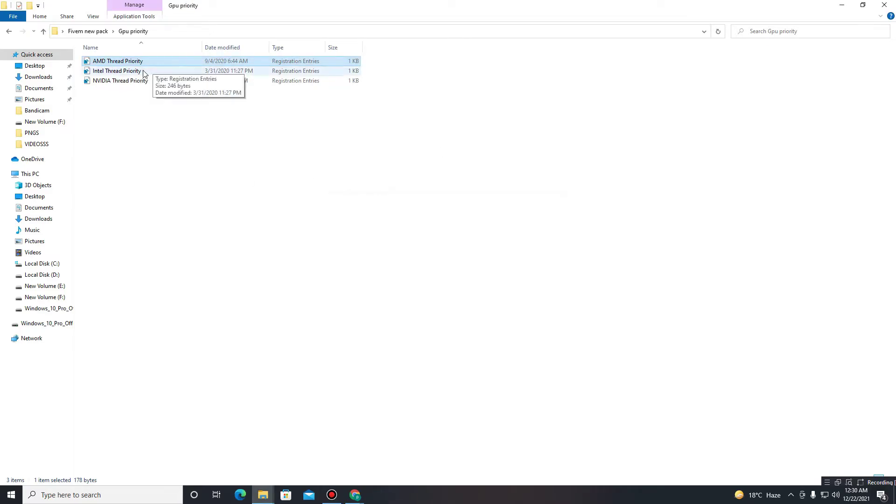
key(Return)
click(516, 261)
key(Return)
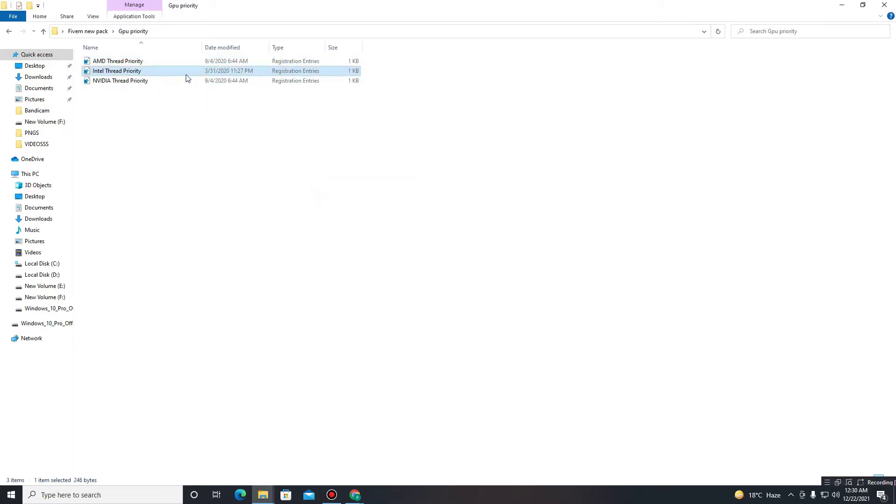
double_click(166, 82)
click(527, 265)
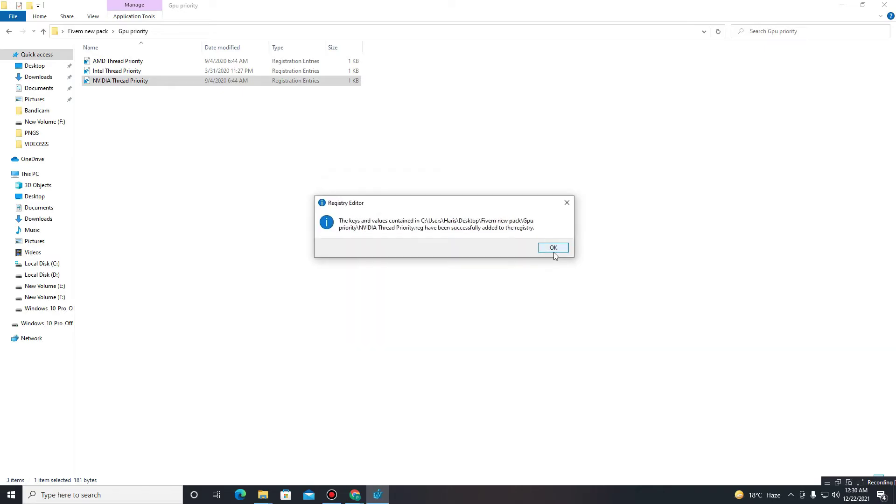
click(553, 251)
View the AMD 3 and Intel Graphics Command Center reference images in the subfolders of GPU Settings
click(10, 31)
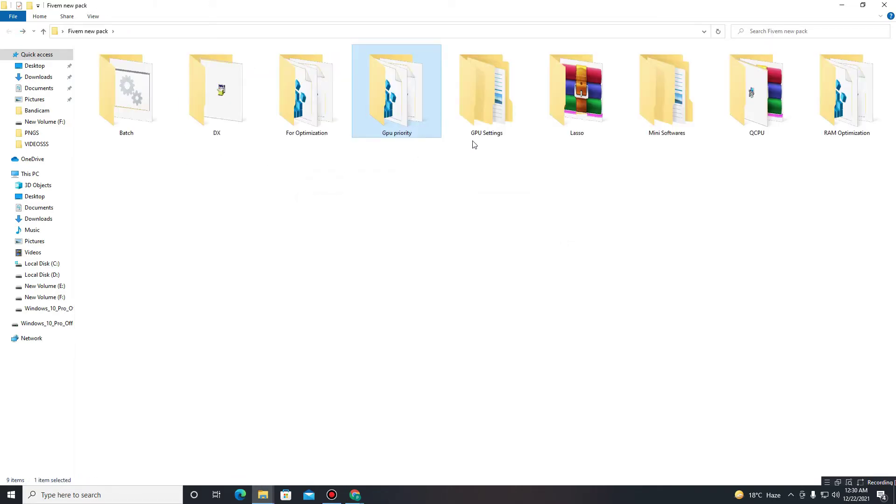
double_click(491, 120)
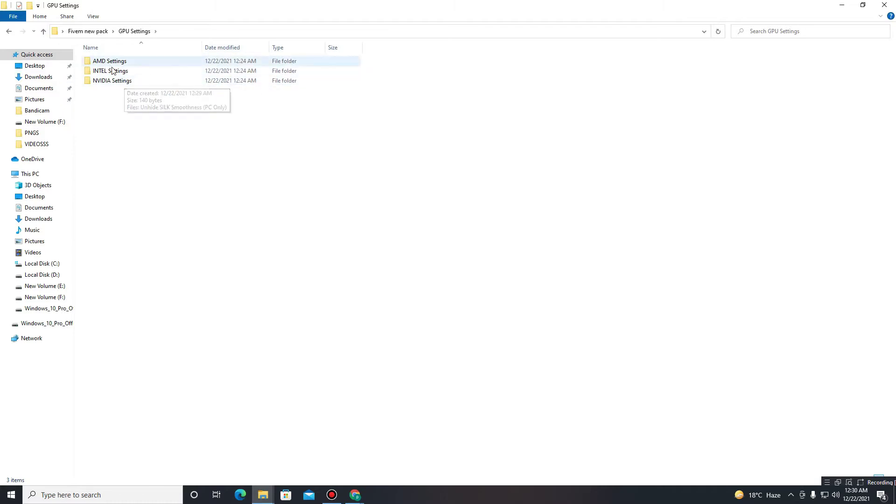
double_click(112, 61)
double_click(116, 78)
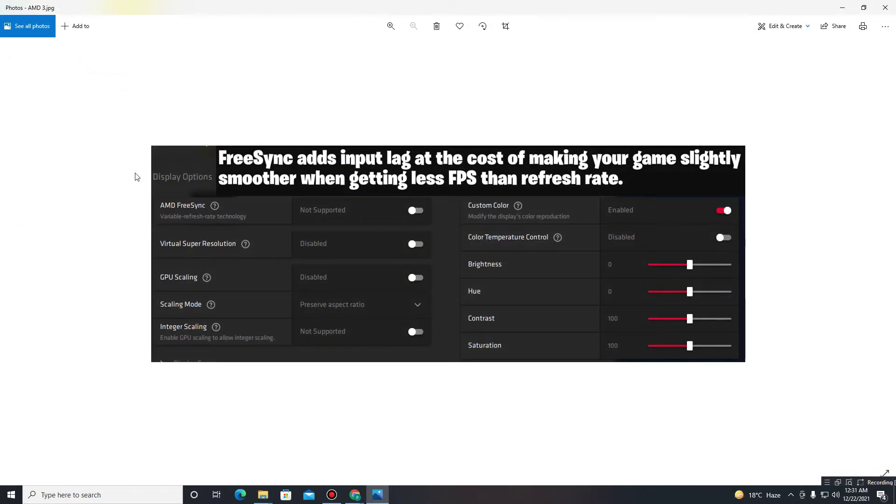
click(885, 8)
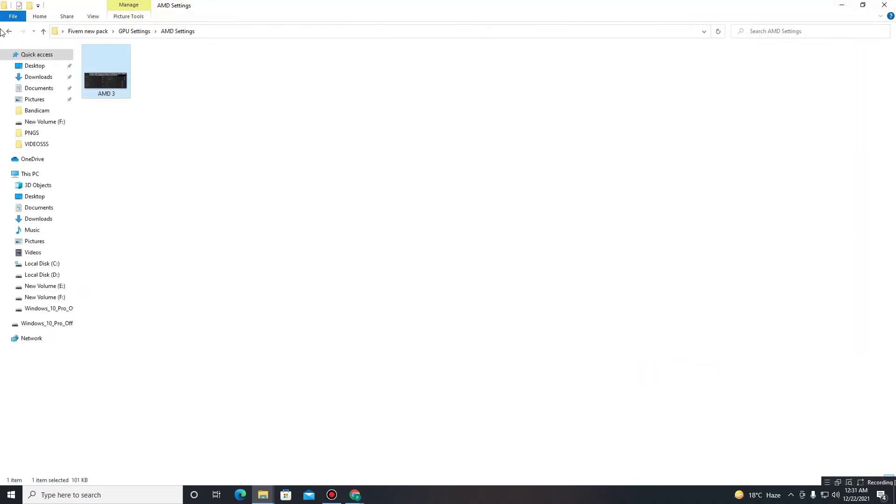
key(BackSpace)
double_click(122, 72)
double_click(111, 66)
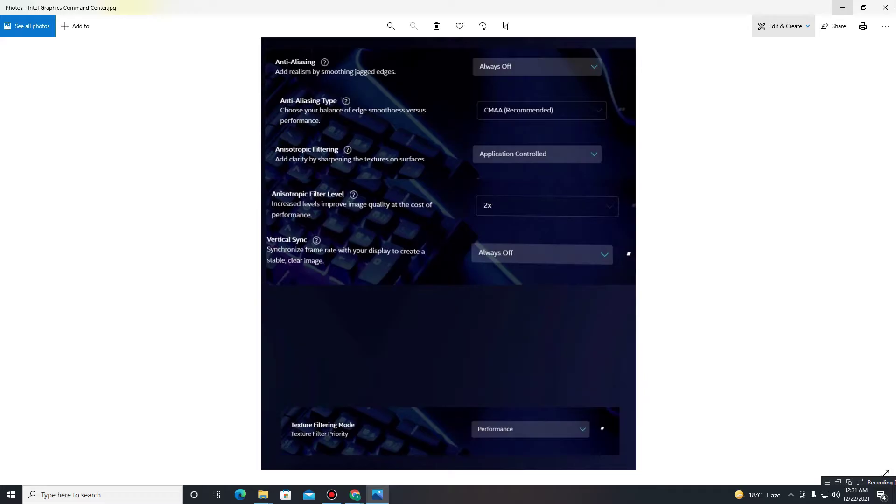
click(885, 8)
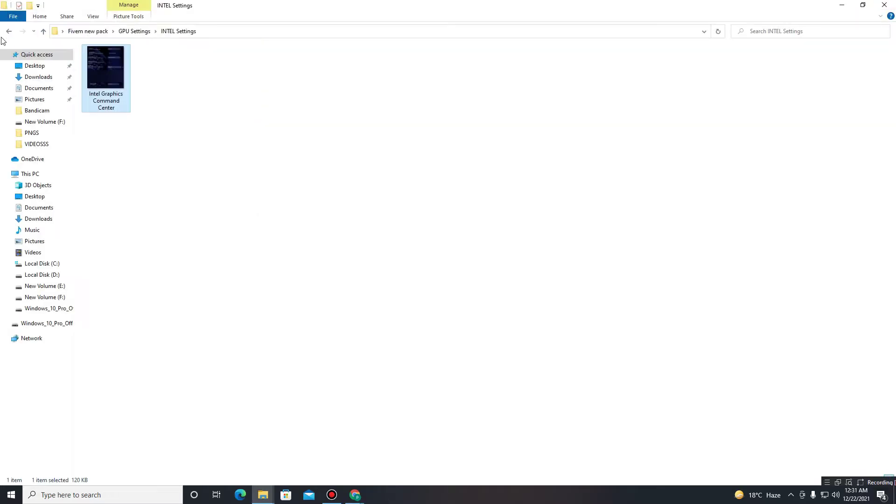
Add the Unhide SILK Smoothness (PC Only) entry from the NVIDIA Settings folder to the registry
key(BackSpace)
click(122, 82)
double_click(123, 84)
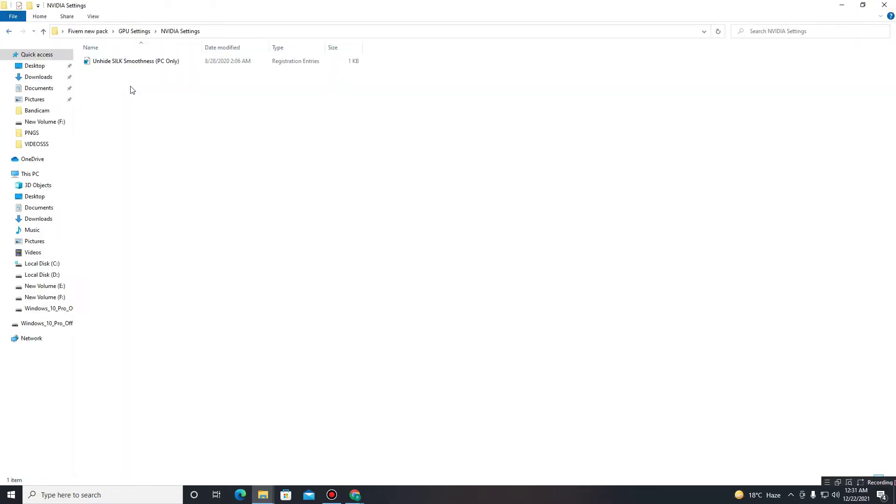
double_click(146, 62)
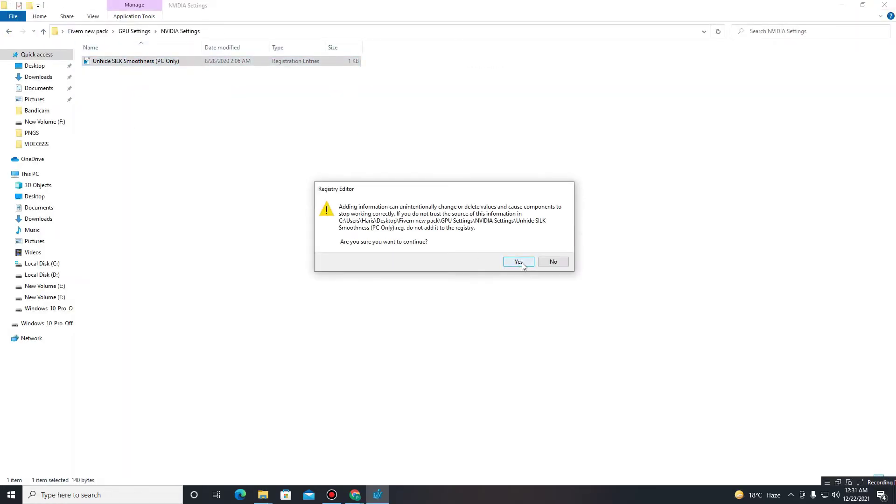
click(518, 262)
click(555, 252)
Browse the pack's Lasso folder down to the Setup folder containing the Bitsum Process Lasso Pro 9.8.2.2 installers
click(8, 33)
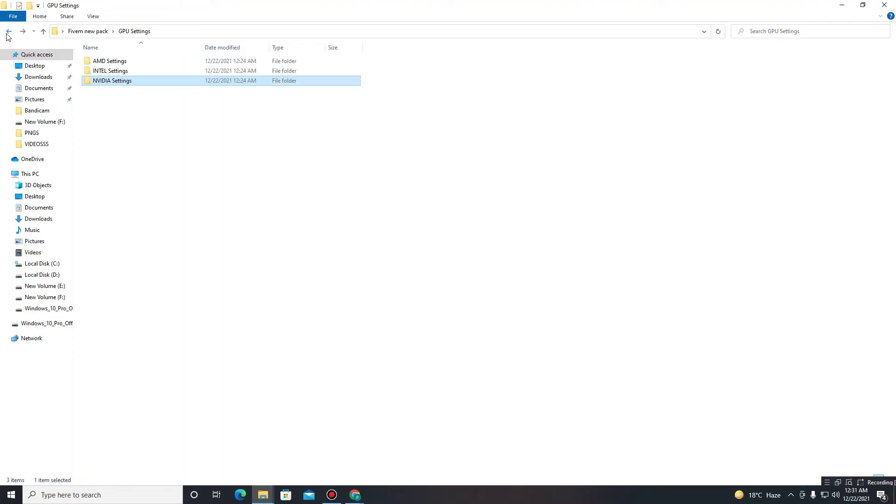
click(9, 34)
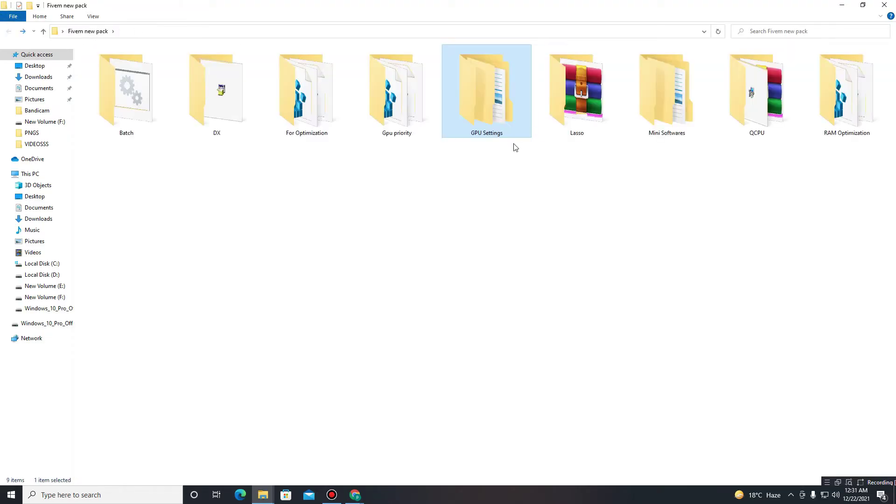
double_click(581, 126)
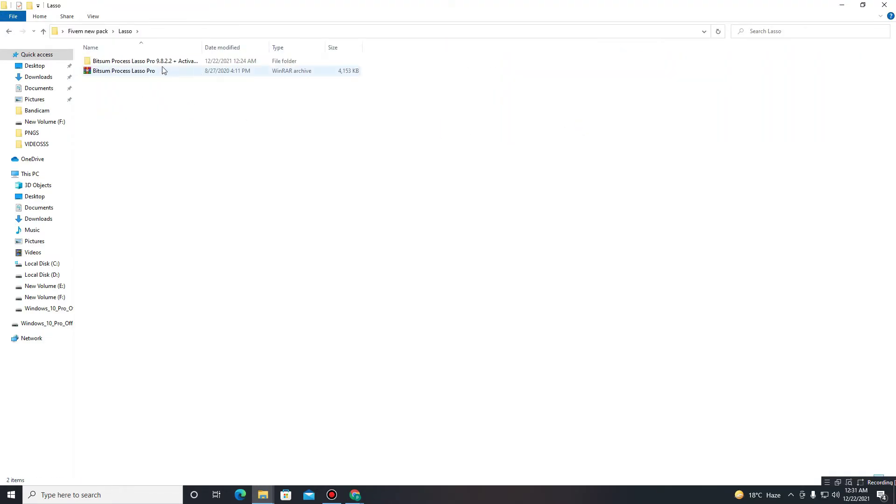
right_click(138, 71)
click(177, 117)
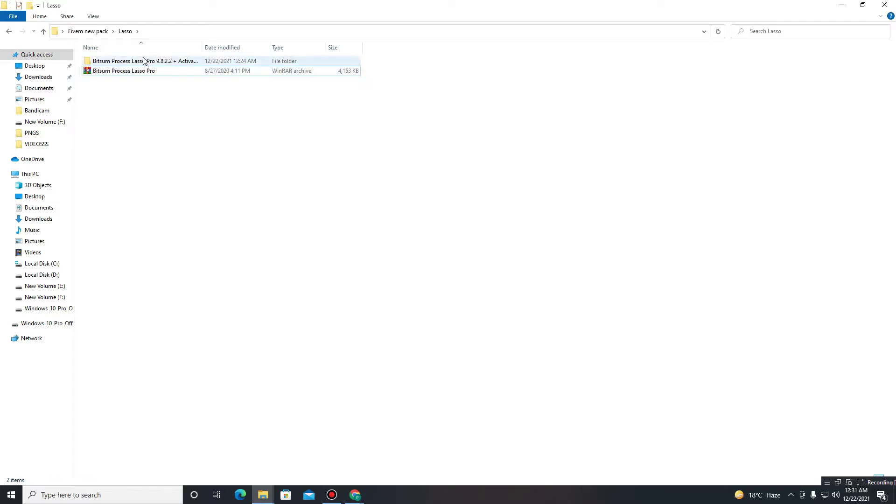
double_click(143, 61)
double_click(132, 63)
double_click(110, 64)
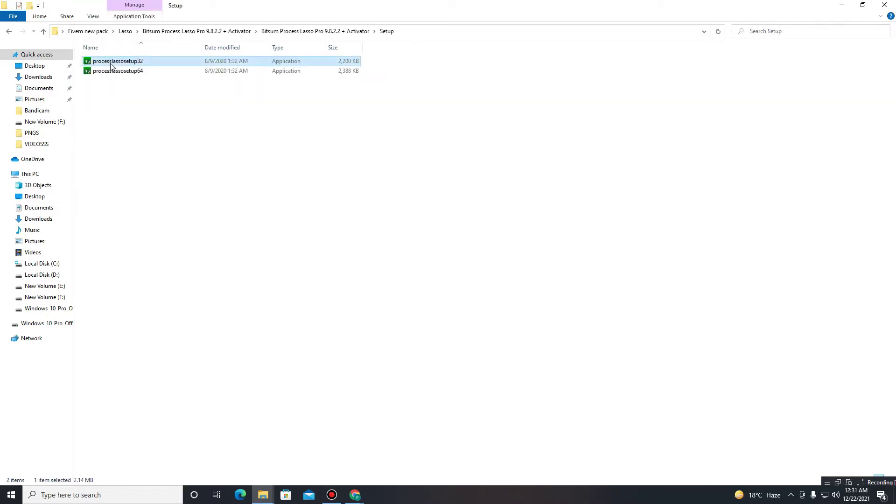
drag(151, 98, 107, 55)
Launch Process Lasso, set its active power profile to High performance, and close its window
key(super+s)
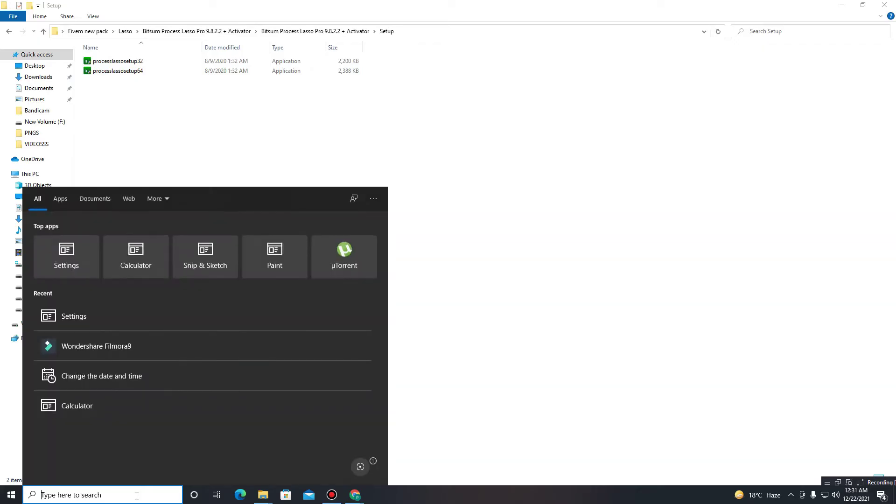
text(lass)
click(97, 244)
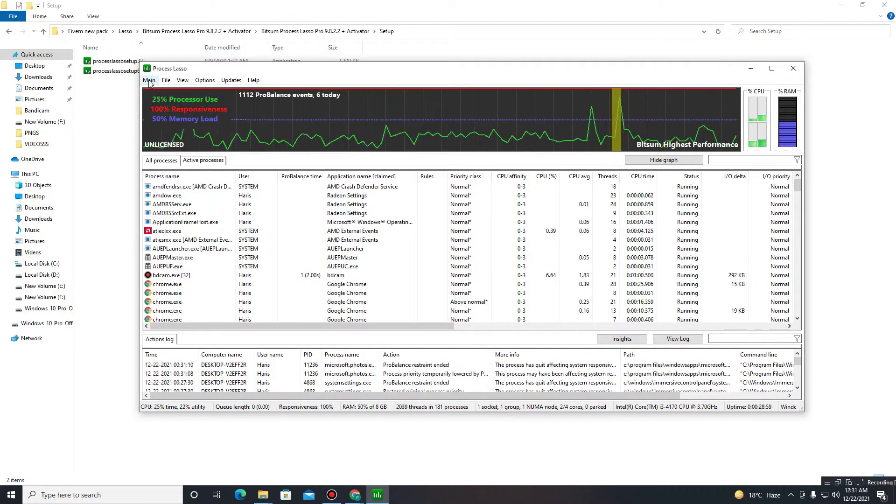
click(148, 81)
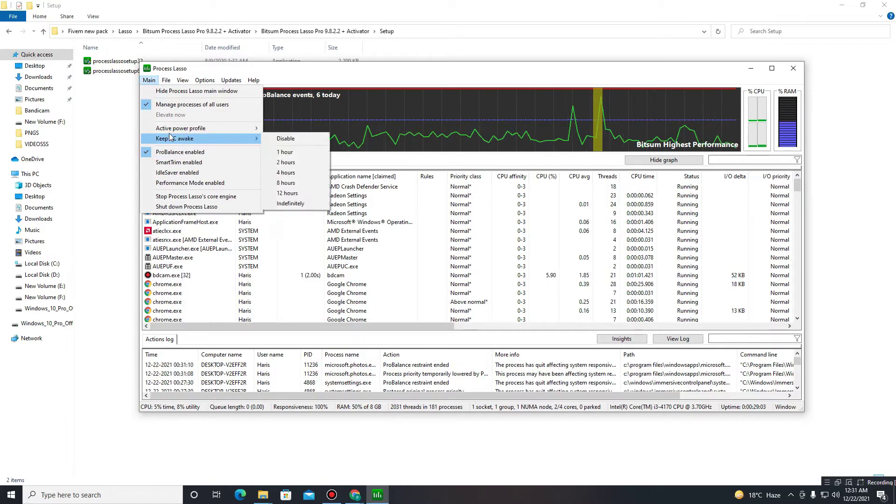
mouse_move(172, 131)
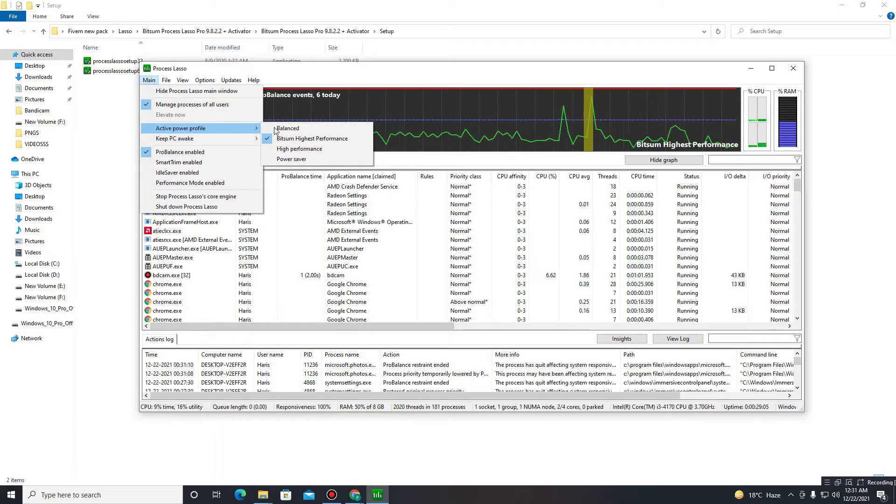
click(292, 150)
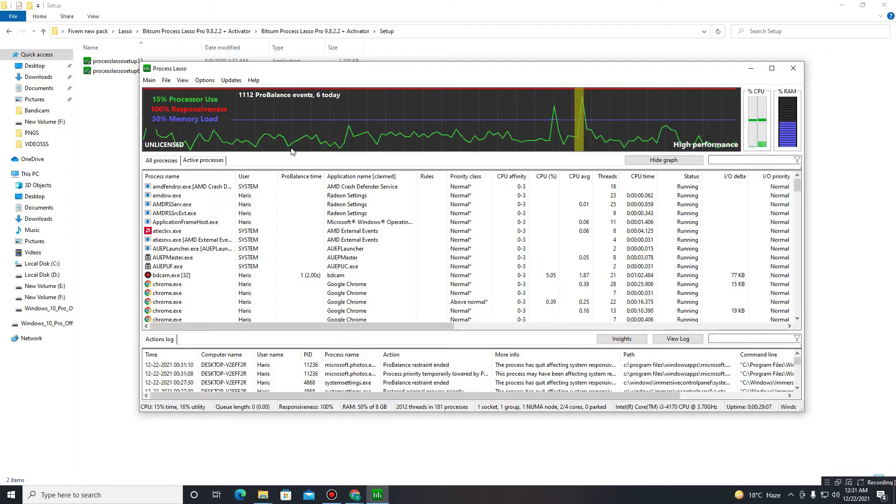
drag(326, 68, 297, 69)
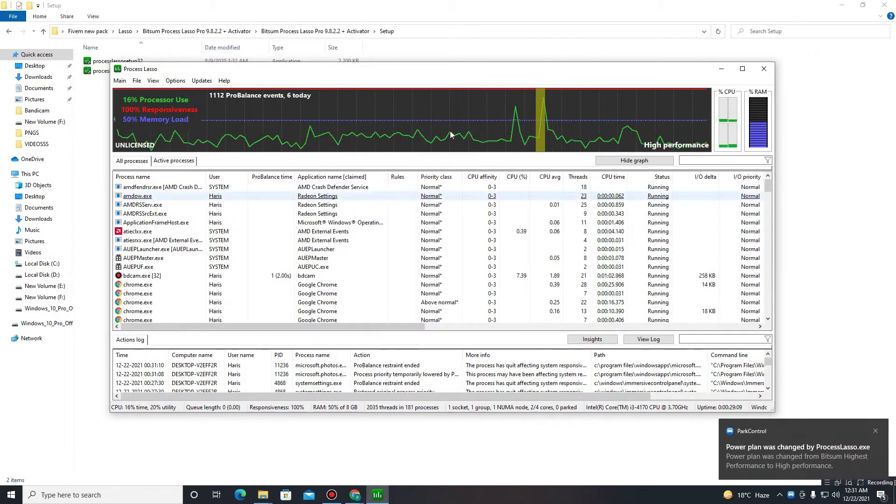
click(771, 72)
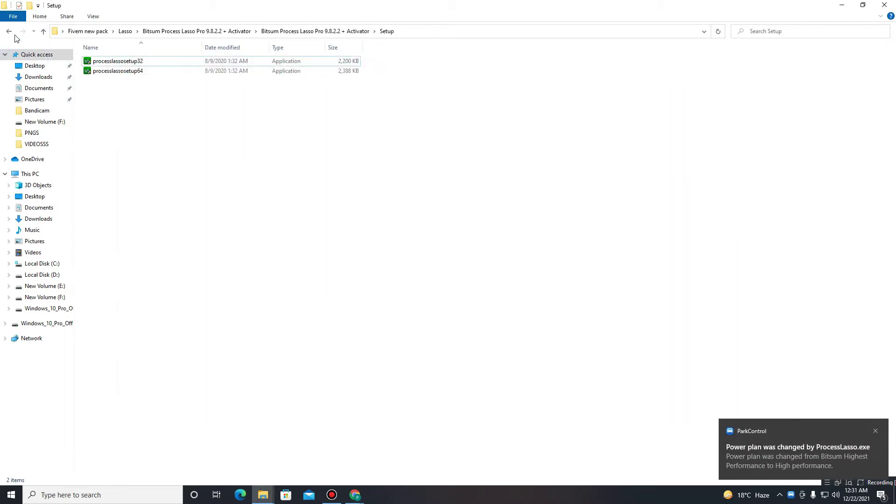
Open the inner ISLC folder under Mini Softwares and read the Instructions text file, closing it when done
click(14, 34)
click(13, 34)
click(12, 34)
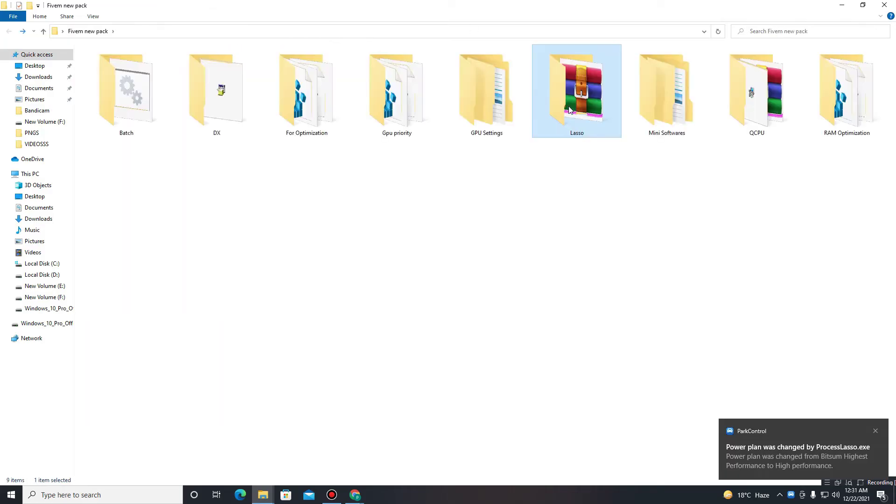
double_click(662, 112)
drag(190, 126, 220, 88)
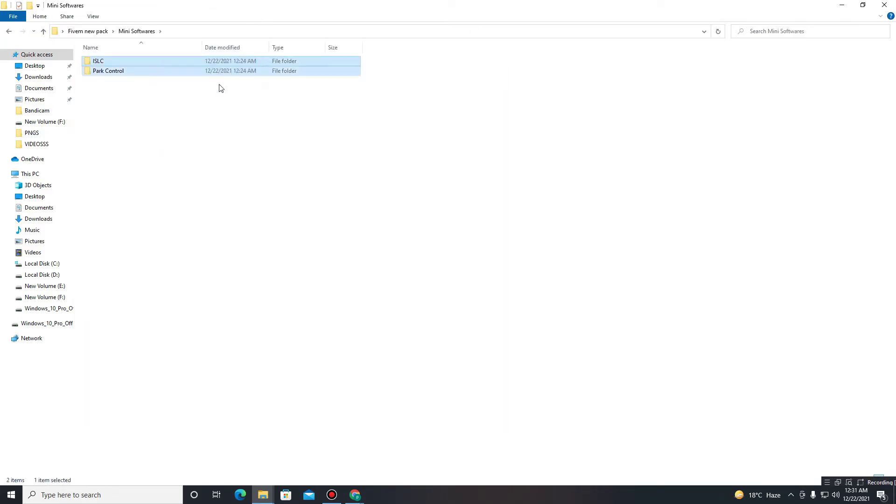
double_click(135, 63)
double_click(135, 62)
double_click(137, 62)
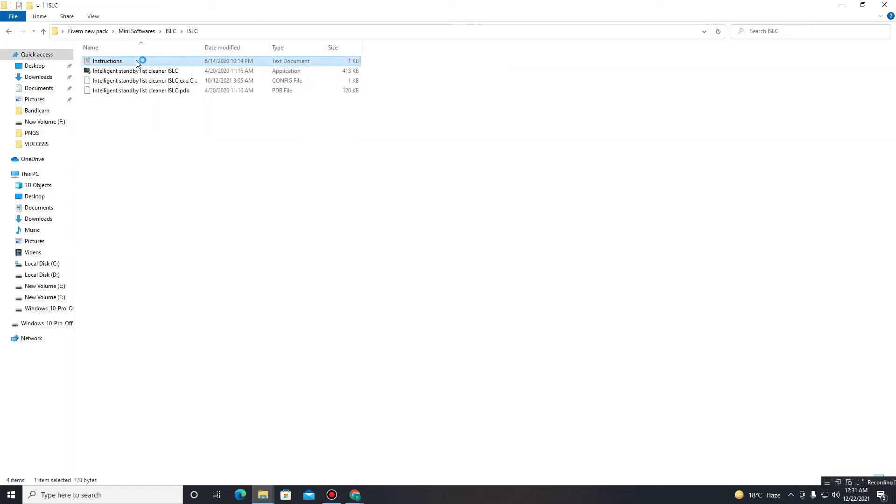
drag(430, 187, 261, 101)
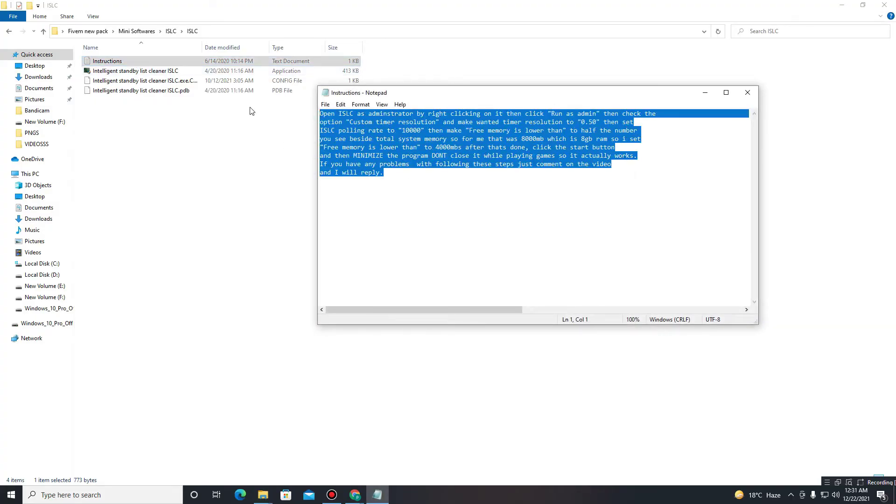
click(747, 92)
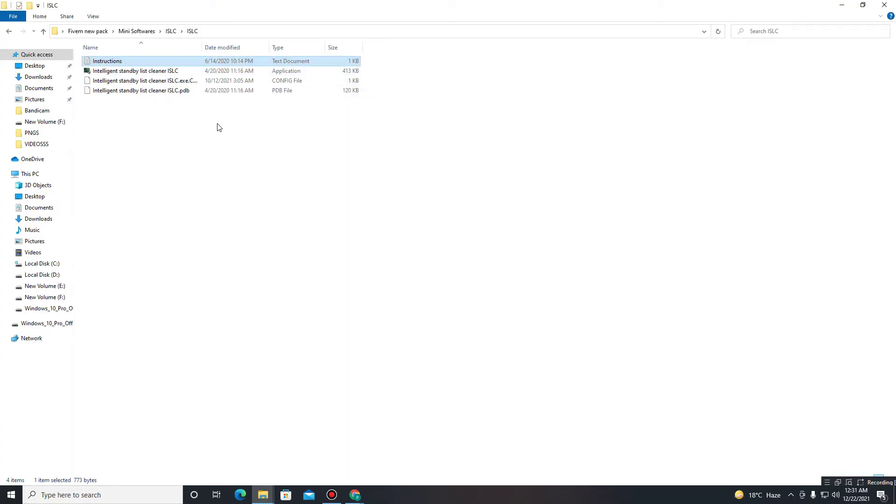
Run Intelligent standby list cleaner ISLC, bring up its window, and stop its monitoring
click(191, 72)
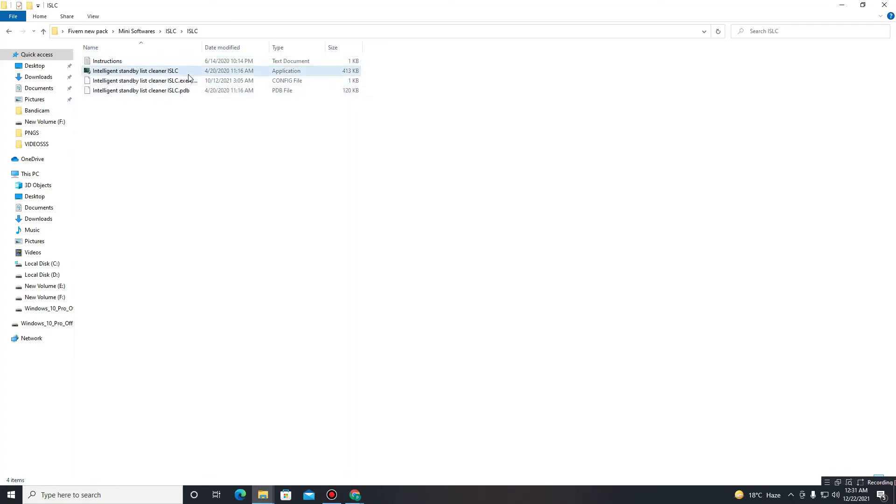
click(792, 497)
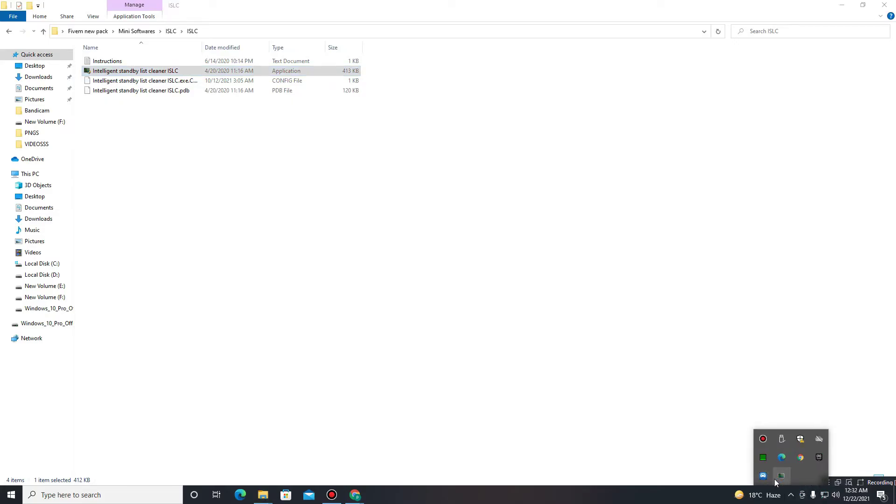
click(777, 477)
drag(315, 100, 398, 133)
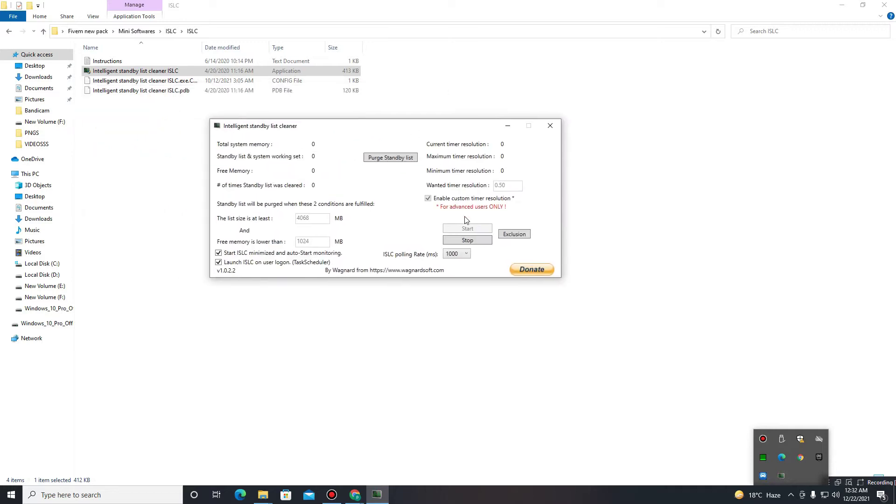
click(471, 246)
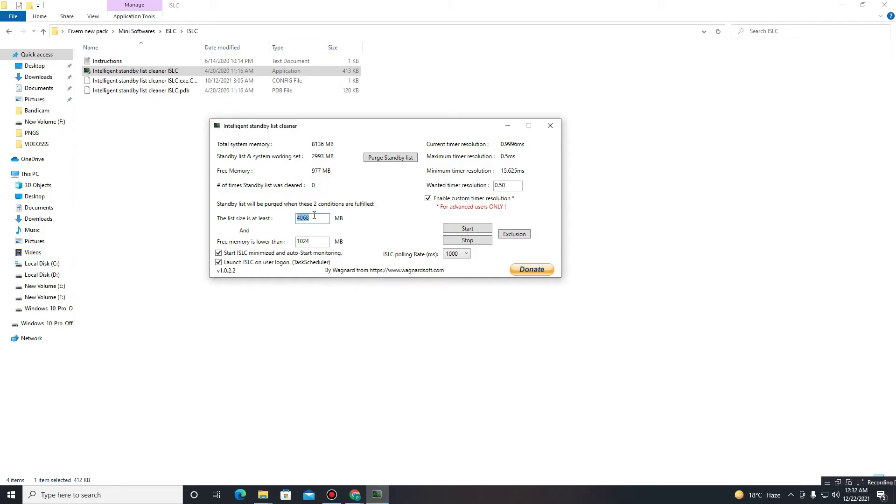
Work out half of the total system memory in Calculator as 8136 ÷ 2 and close it
click(134, 495)
text(ca)
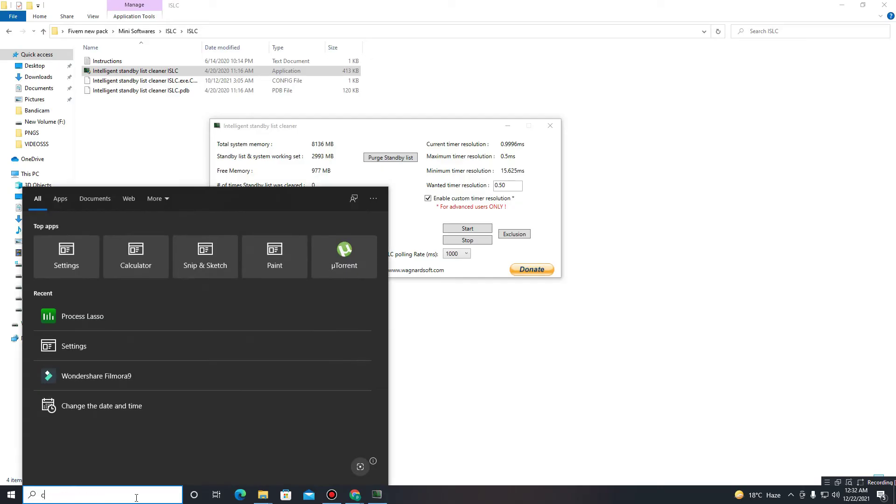
click(119, 255)
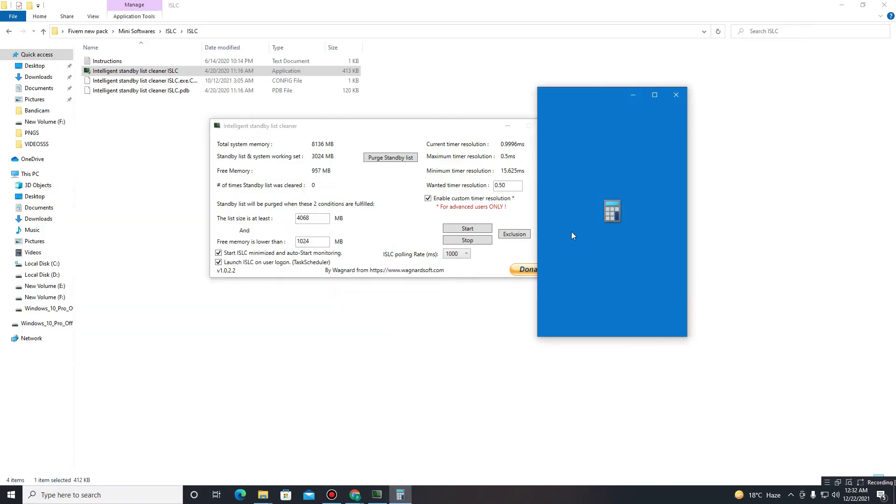
click(598, 248)
click(554, 295)
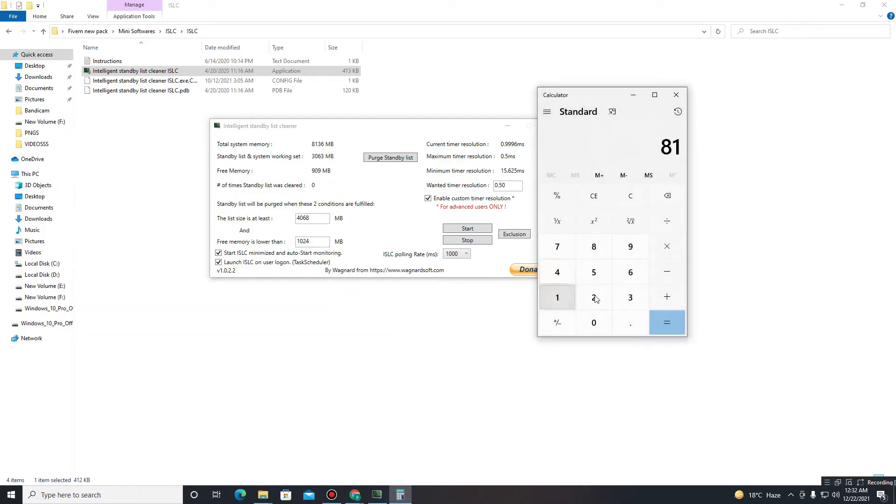
click(627, 297)
click(617, 276)
click(666, 222)
click(593, 298)
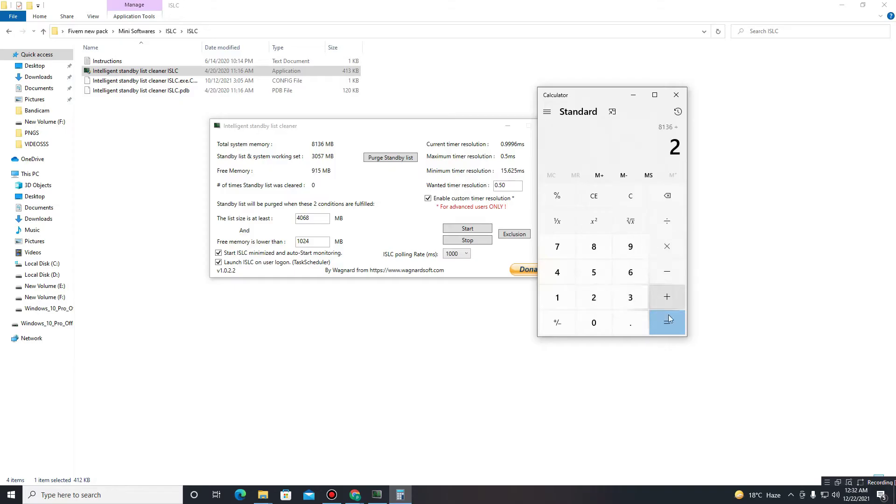
click(667, 322)
click(681, 97)
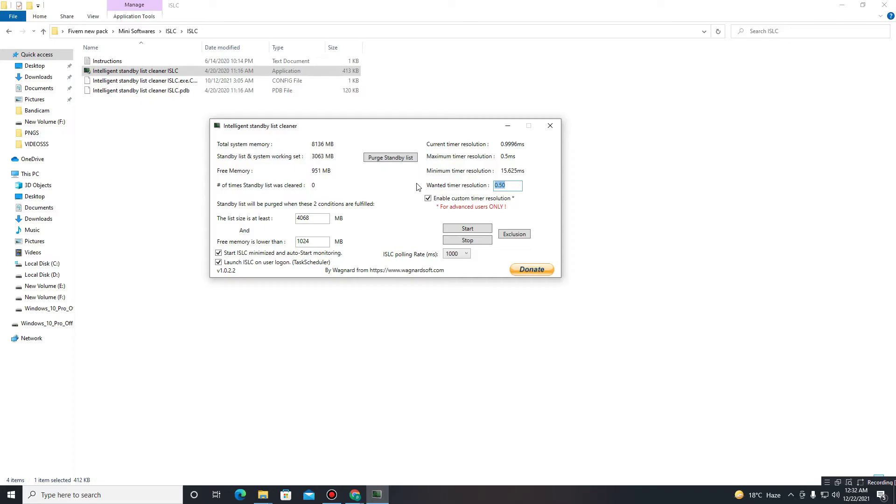
Keep the ISLC polling rate at 1000 ms, start the standby list monitoring, and close the window
click(462, 256)
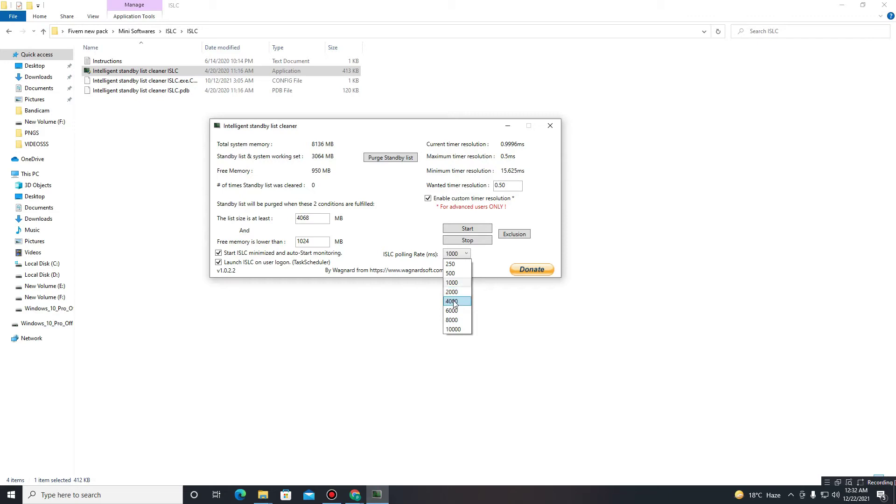
click(491, 274)
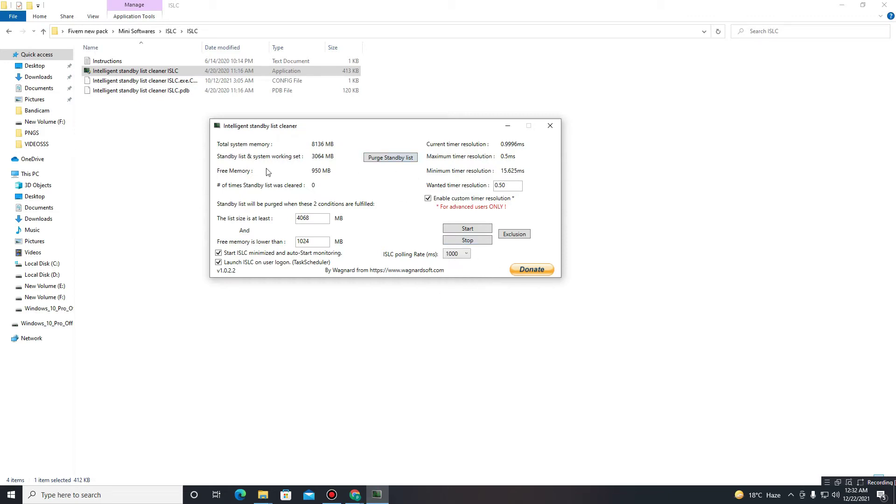
click(479, 231)
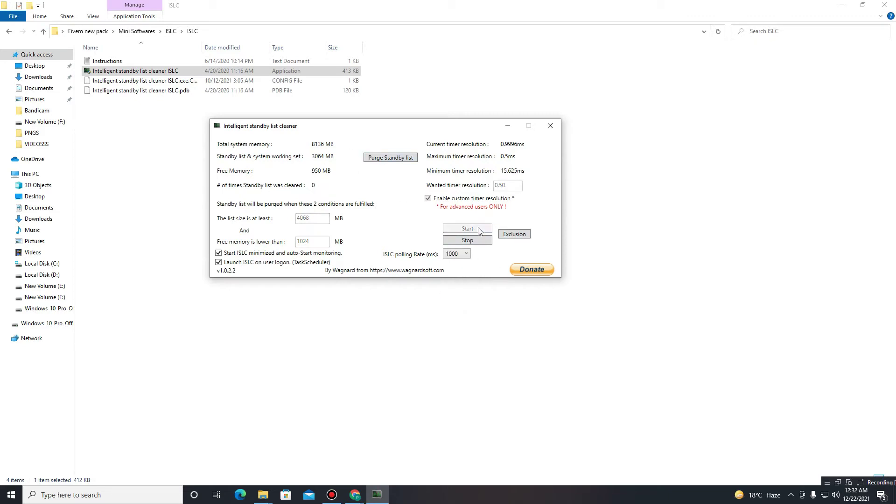
click(551, 126)
Browse to the Park Control folder in Mini Softwares and bring up the already installed ParkControl window
click(9, 31)
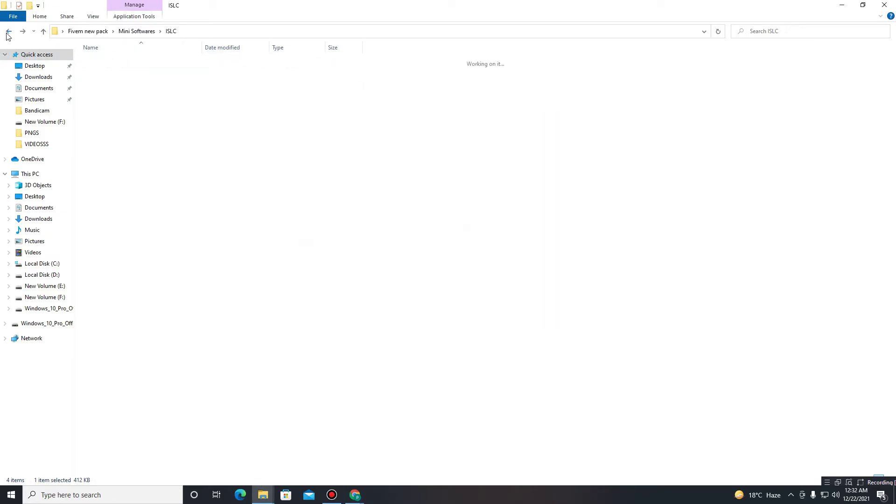
click(133, 72)
double_click(134, 74)
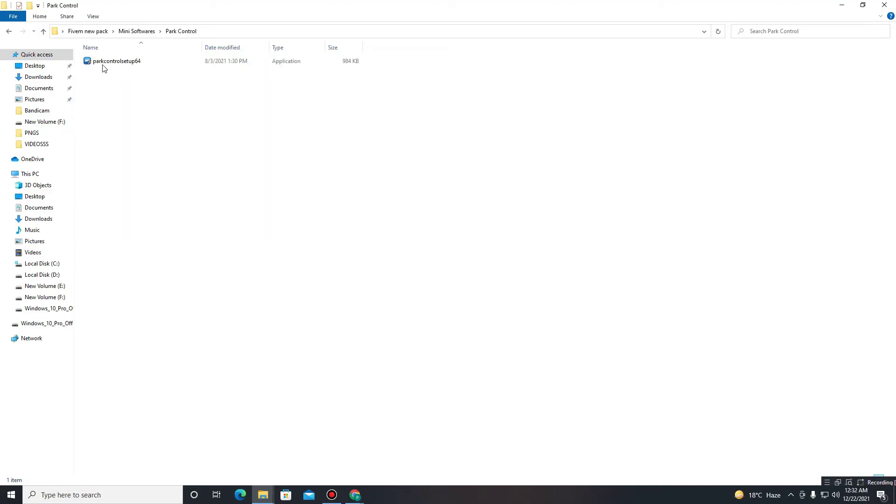
right_click(108, 61)
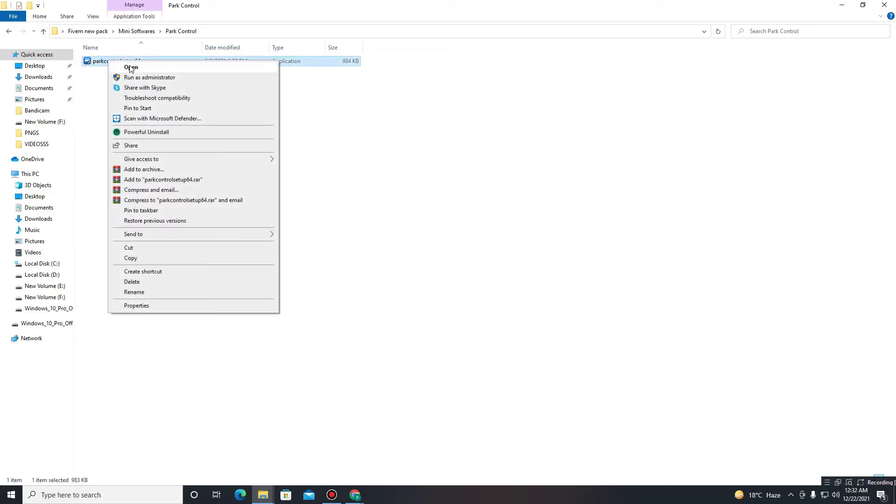
click(364, 116)
click(791, 494)
click(810, 478)
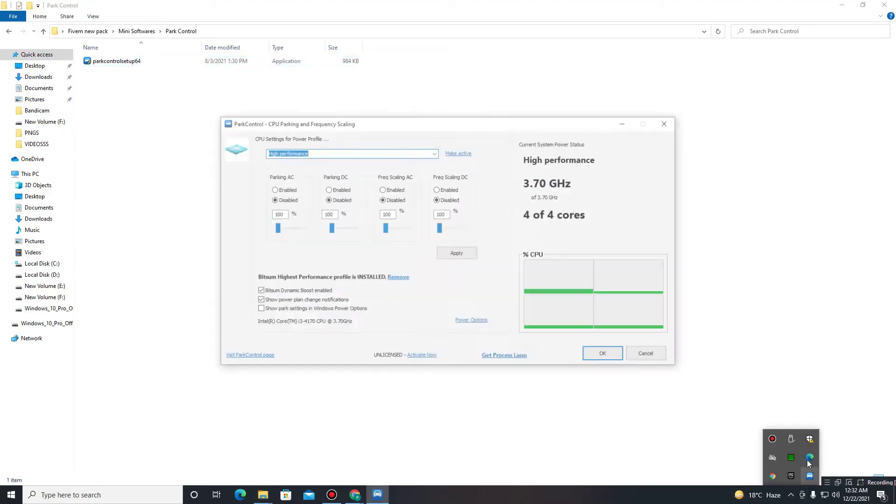
Review ParkControl's power profile choices, keep High performance, and reposition the window
drag(470, 124, 460, 110)
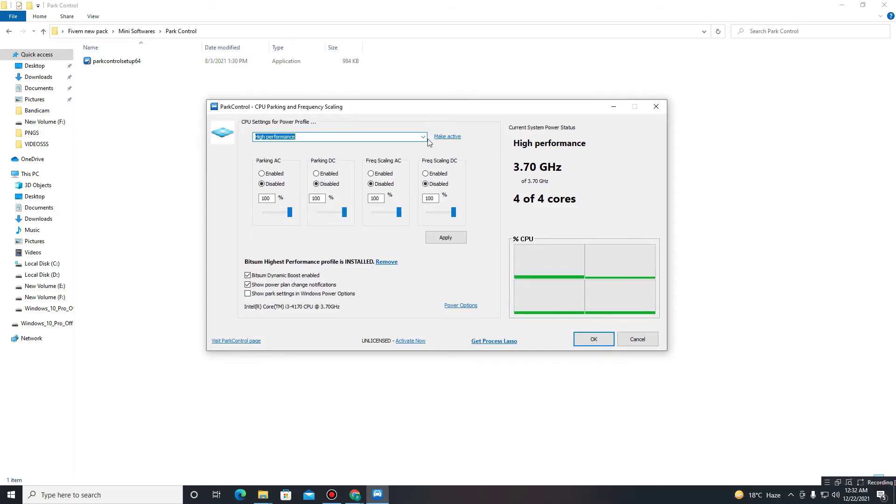
click(326, 136)
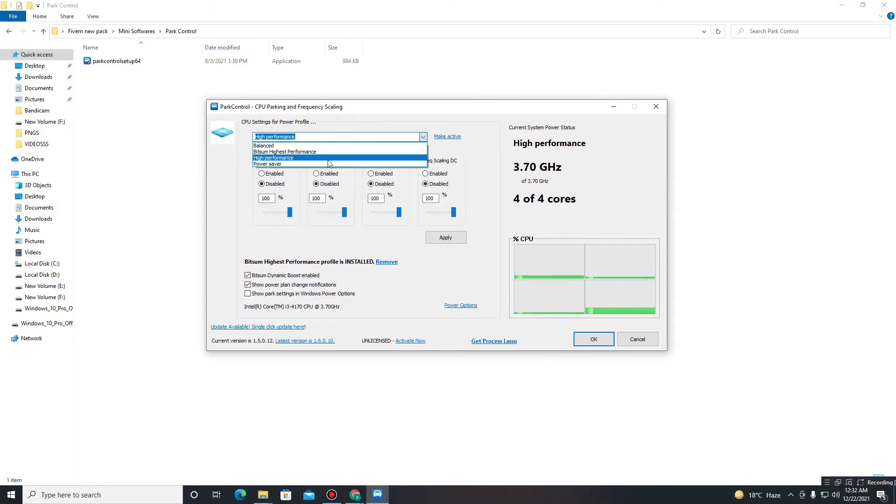
click(442, 143)
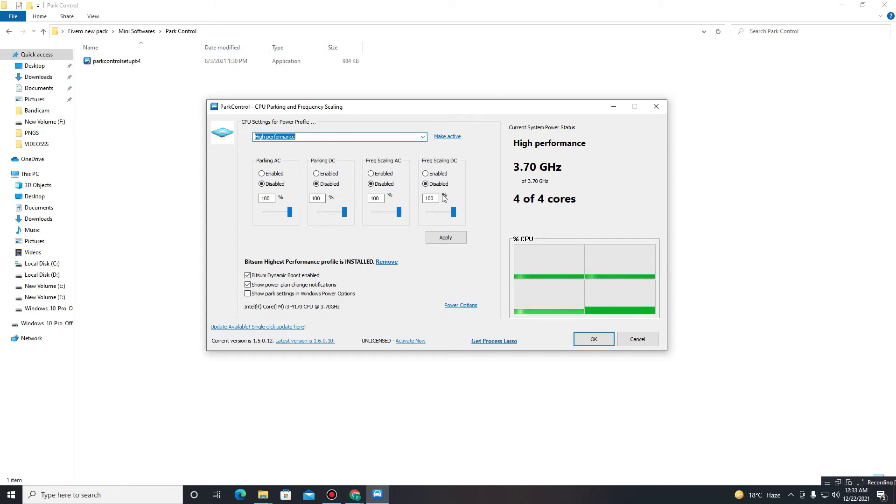
drag(410, 107, 421, 69)
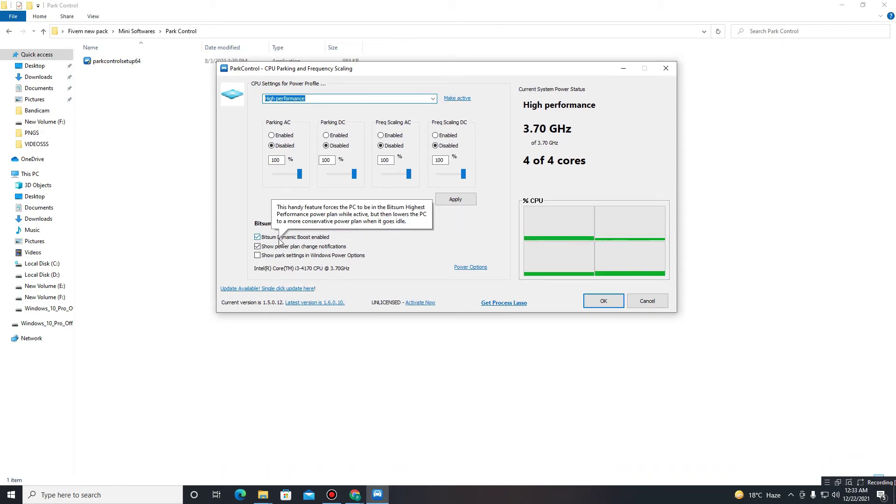
Enable Bitsum Dynamic Boost with High performance as the idle plan and a 300-second idle time
click(282, 237)
drag(513, 210, 471, 186)
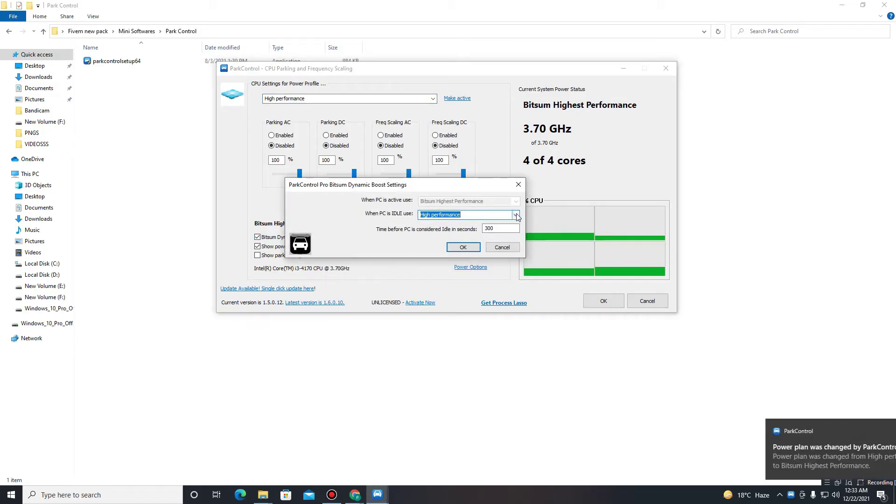
click(466, 214)
click(492, 227)
double_click(492, 228)
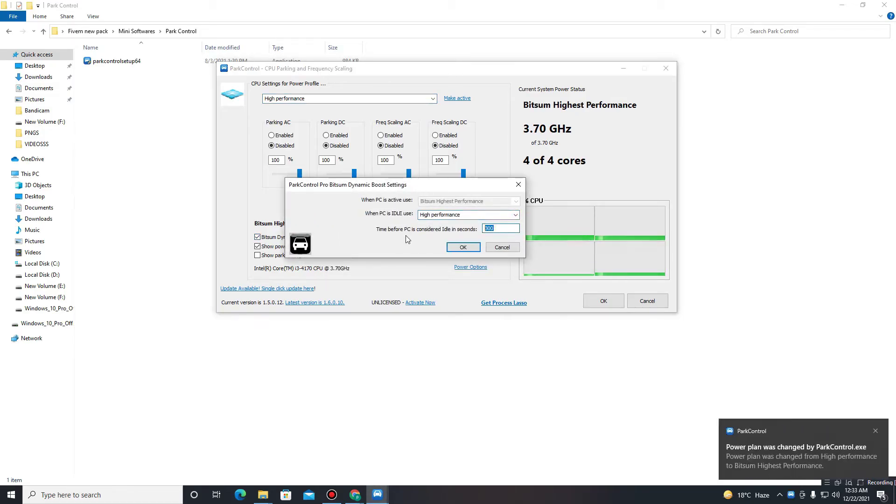
click(455, 248)
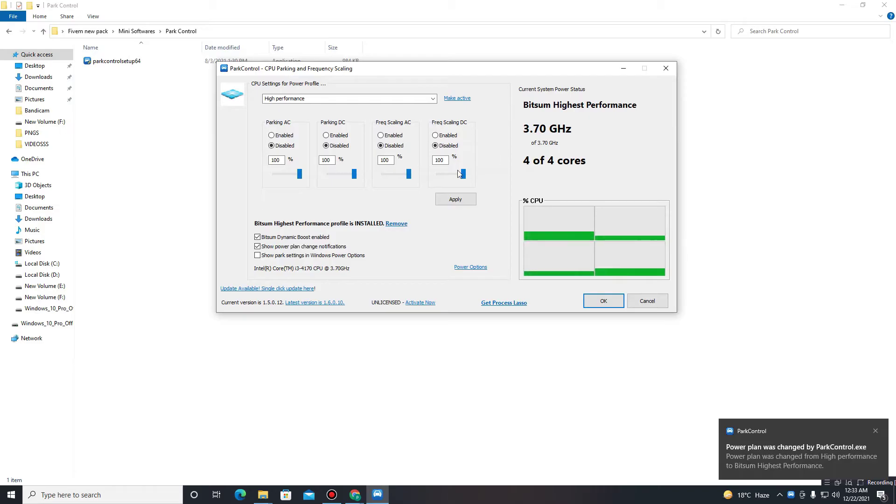
Apply the ParkControl CPU parking and frequency scaling settings and close its window with the changes accepted
click(461, 202)
click(536, 204)
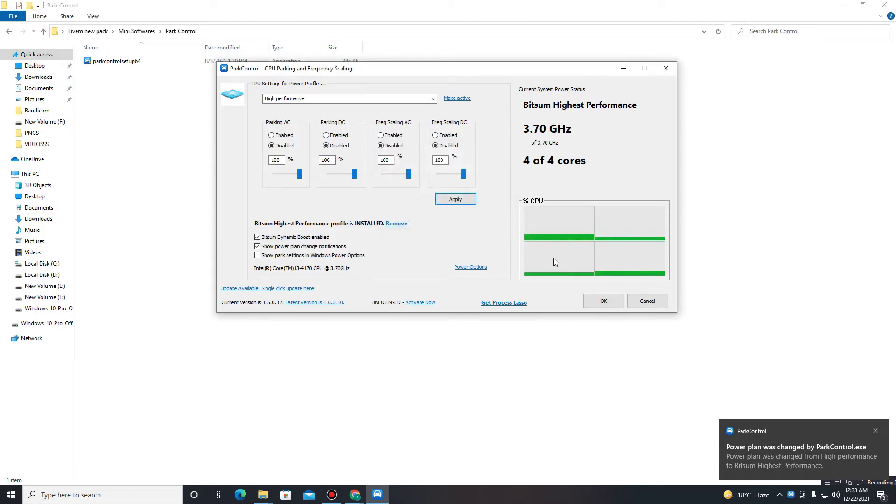
click(604, 301)
Return to the pack's main folder and open QCPU to locate the QuickCpuSetup-3.0.1.0 installer
click(10, 31)
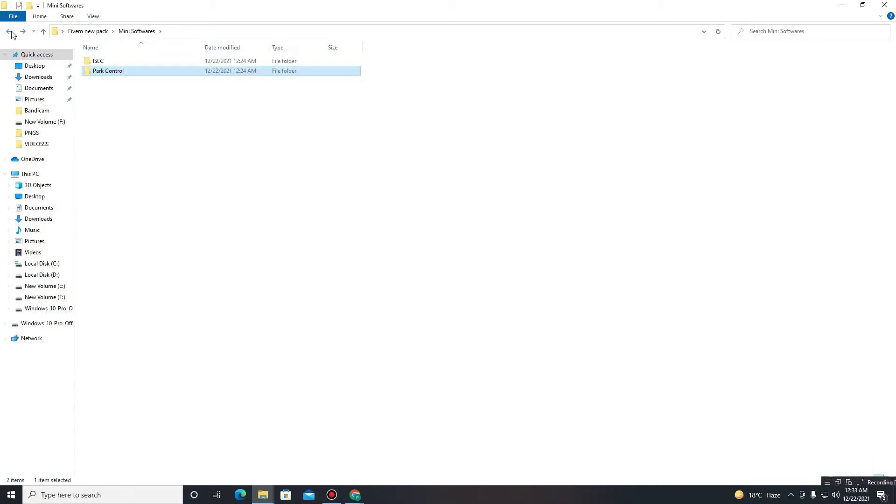
click(10, 32)
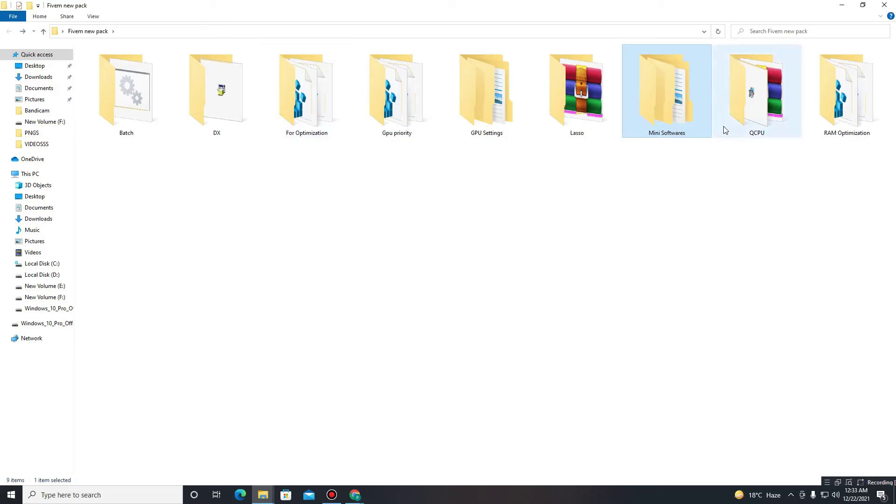
double_click(756, 117)
right_click(141, 74)
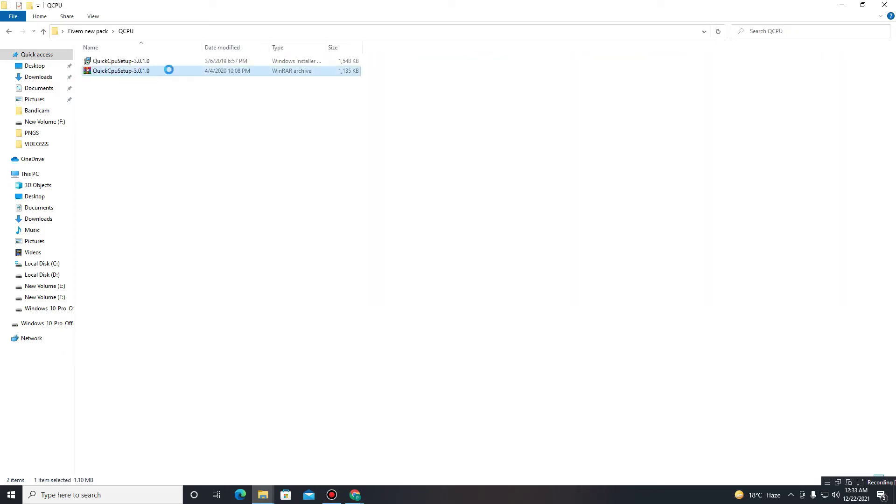
click(133, 63)
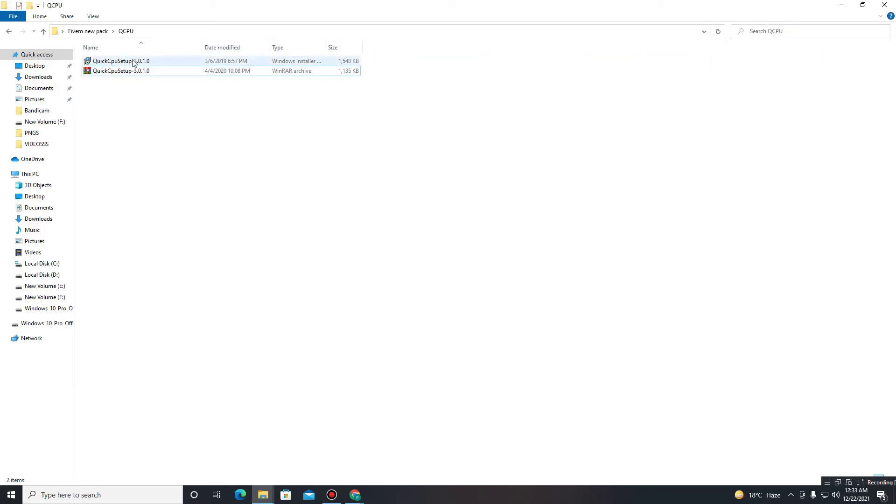
Launch Quick CPU from the desktop, set its system power plan to High performance, and apply the settings
right_click(422, 494)
click(450, 431)
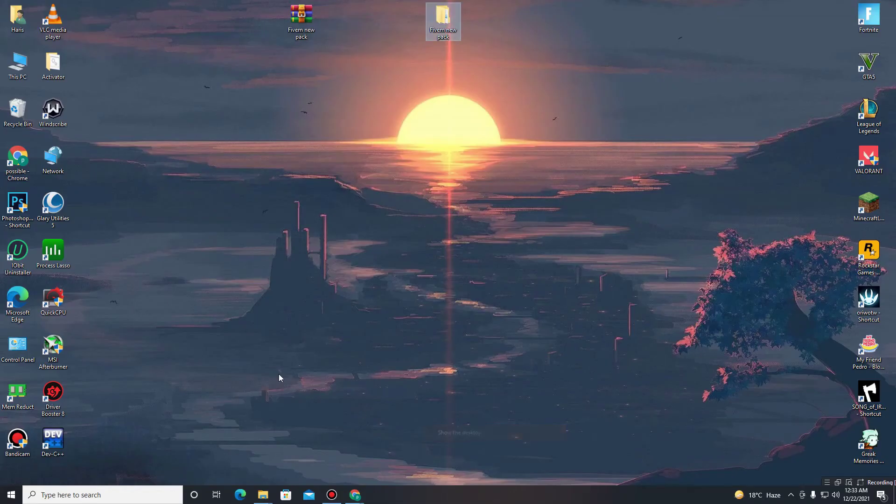
click(58, 306)
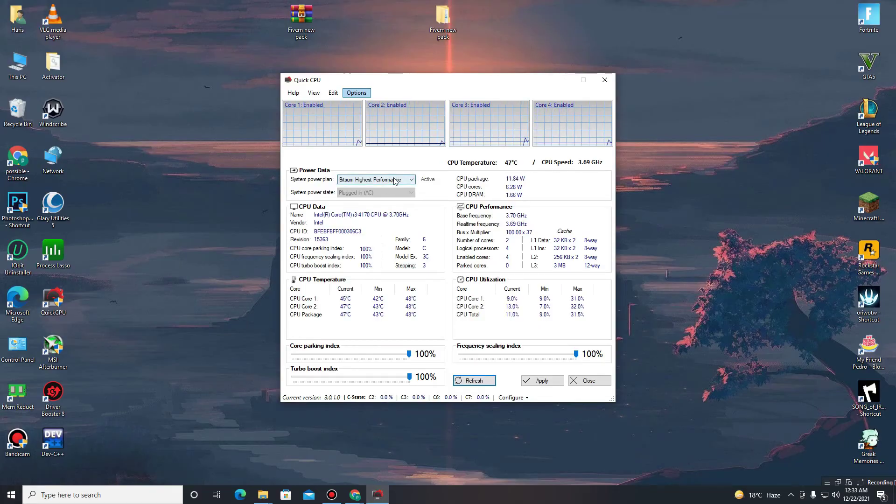
click(531, 201)
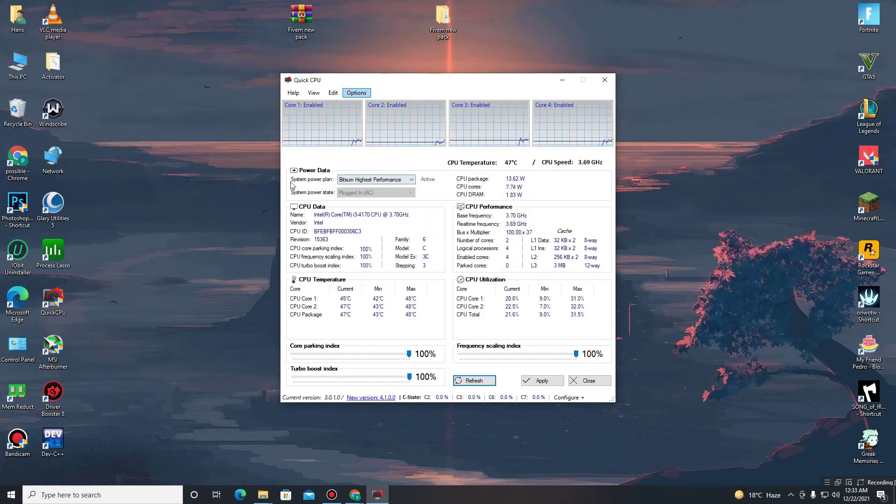
click(369, 180)
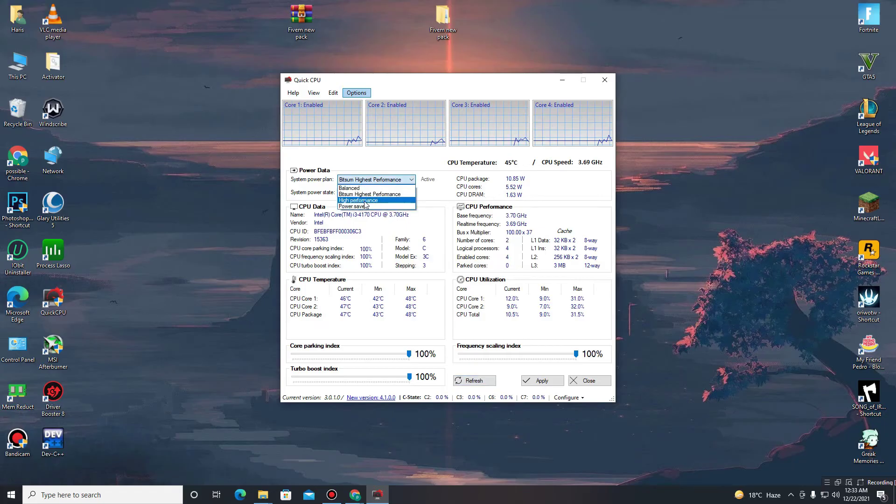
click(397, 200)
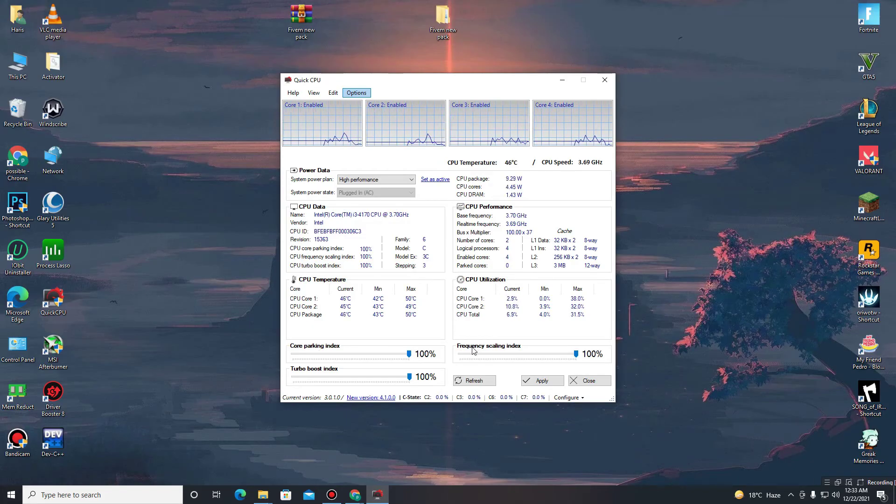
click(532, 383)
click(544, 262)
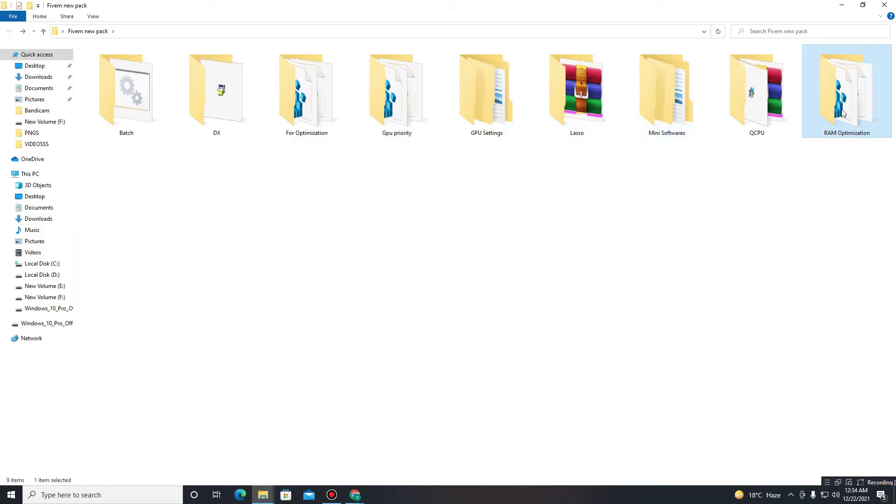
Open the RAM Optimization folder and merge the RAM Management + Overall System registry file into the registry
double_click(844, 114)
click(192, 72)
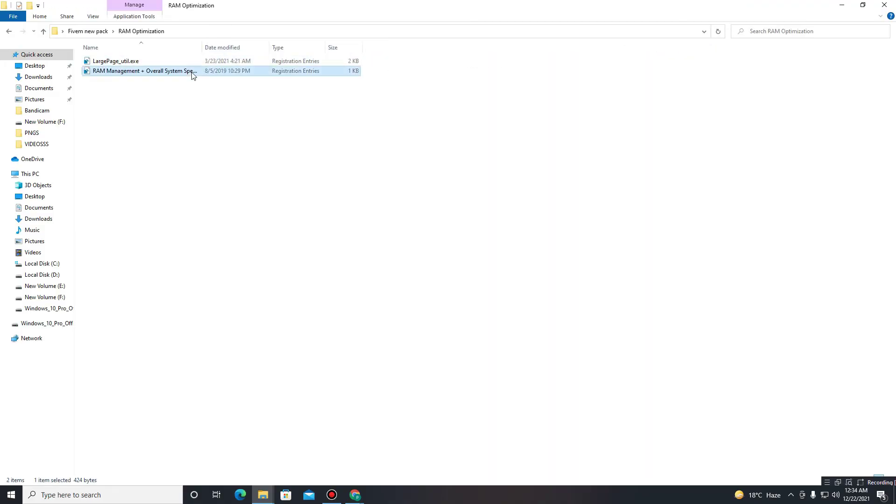
click(517, 260)
click(552, 253)
Merge the LargePage_util.exe registry file into the registry and go back to the pack's main folder
double_click(116, 61)
click(516, 260)
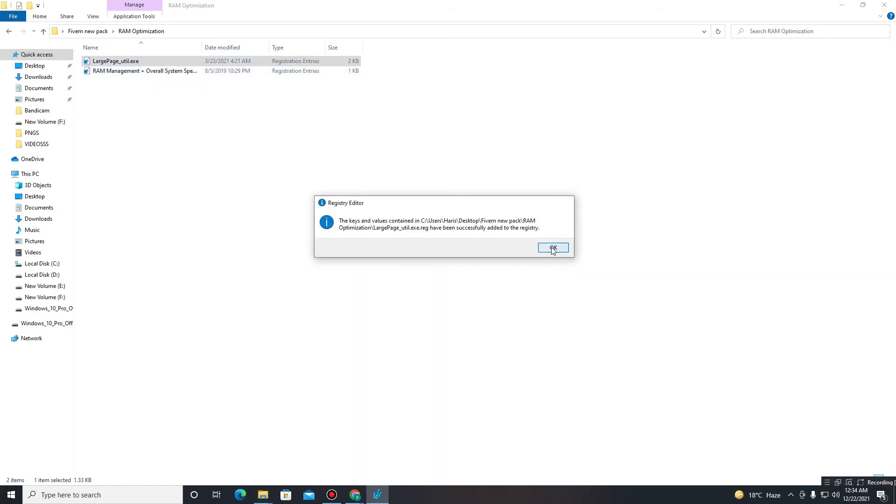
click(553, 249)
click(10, 32)
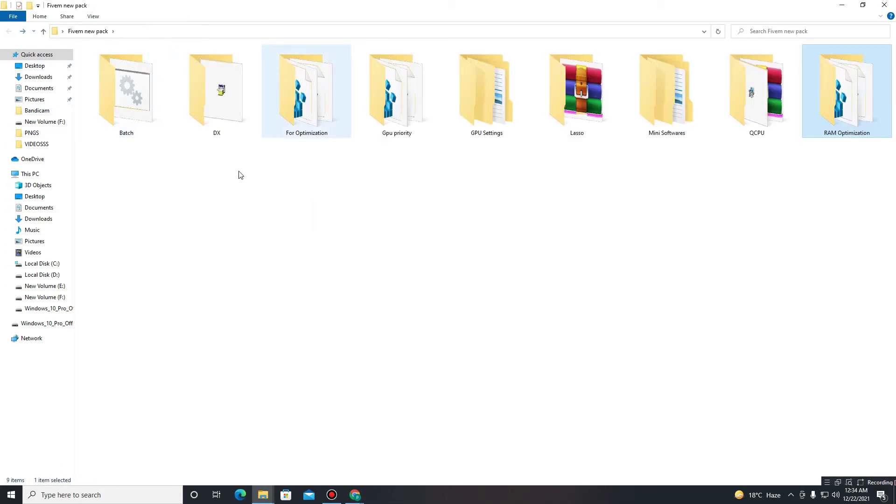
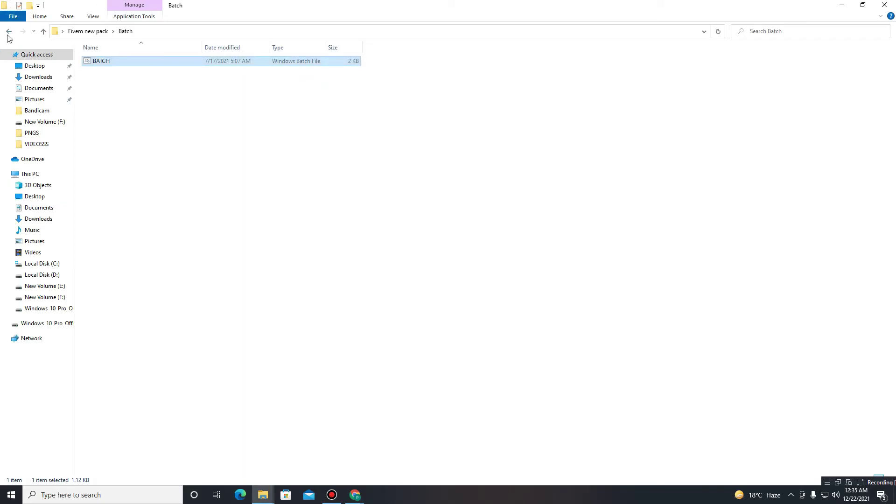
Return from the Batch folder to the Fivem new pack folder and select all of its folders
click(8, 32)
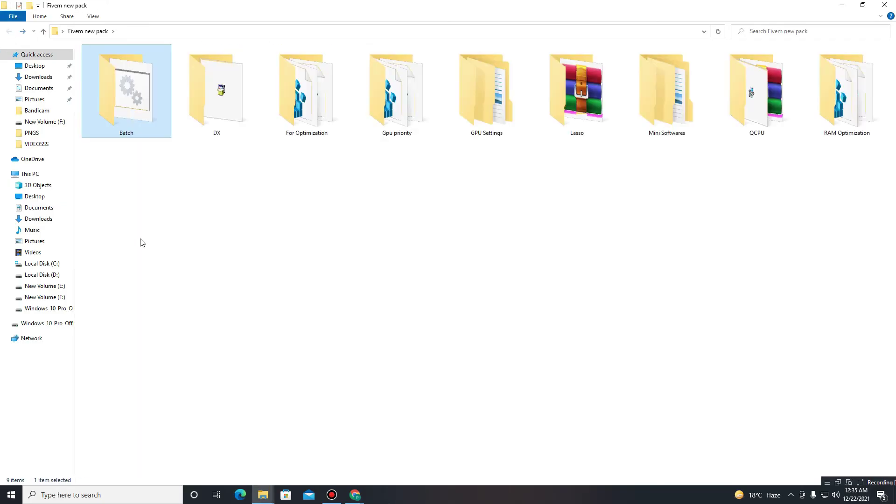
drag(124, 232, 895, 88)
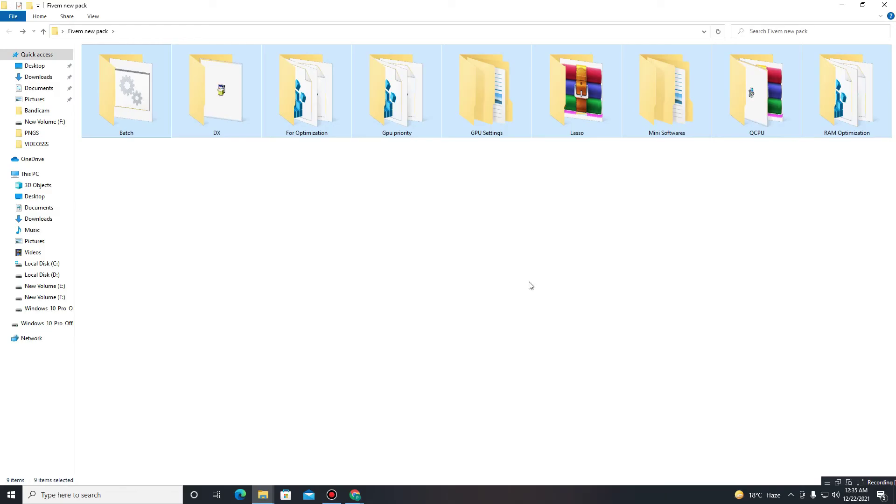